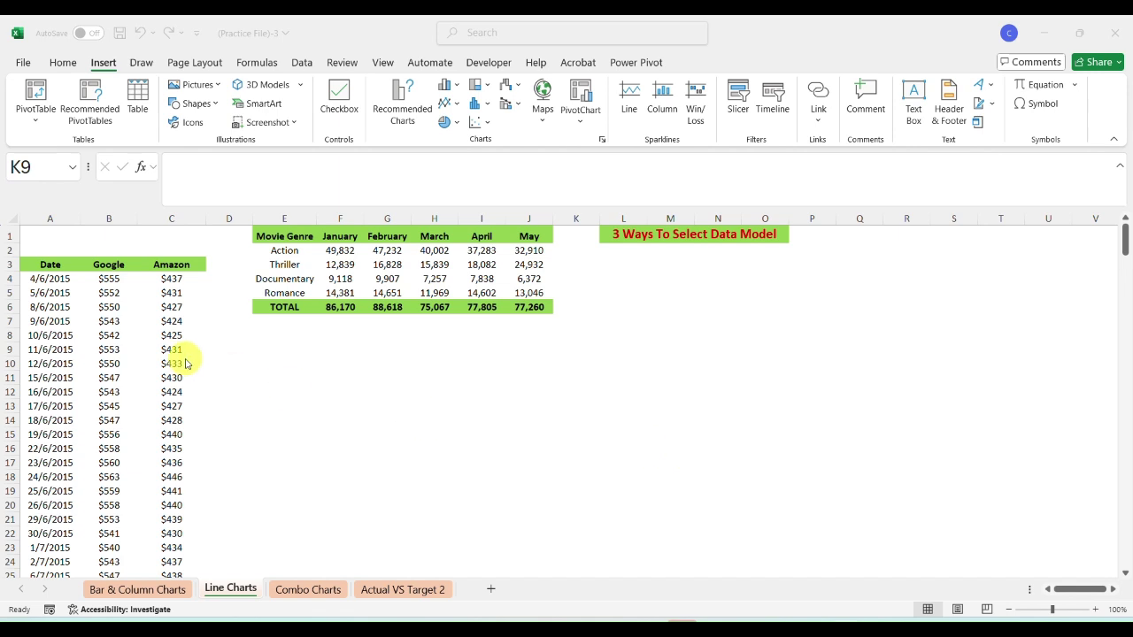
# Step: Examine the Date, Google and Amazon price table from its header row down to its last record
pyautogui.click(42, 265)
pyautogui.click(43, 265)
pyautogui.press('Right')
pyautogui.press('Right')
pyautogui.press('Left')
pyautogui.press('Left')
pyautogui.press('Down')
pyautogui.hotkey('ctrl', 'Down')
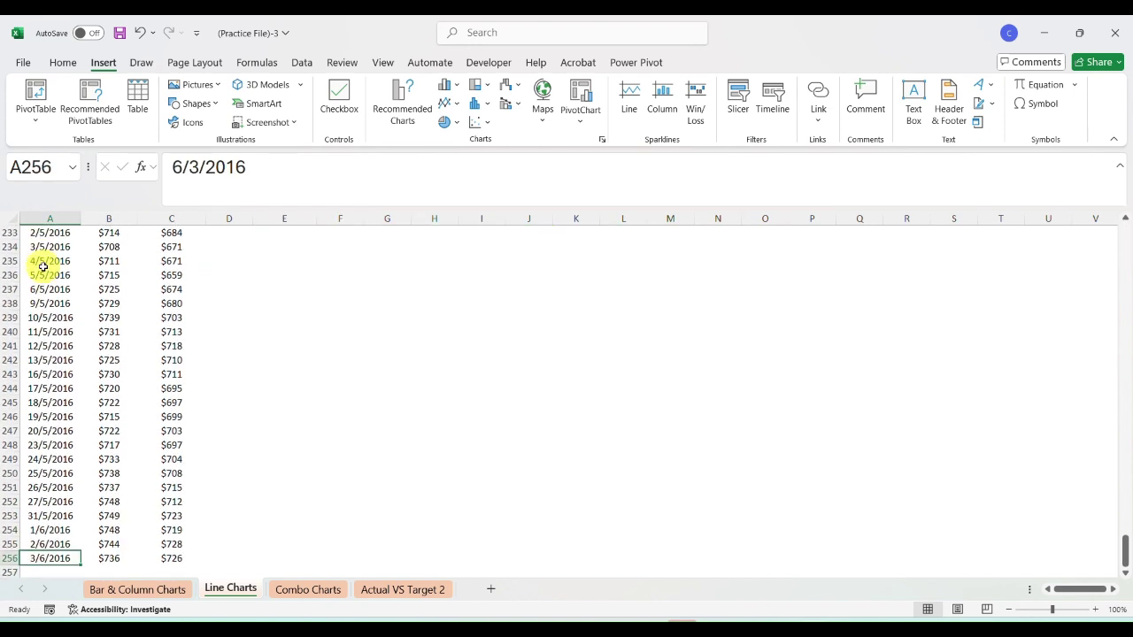
pyautogui.hotkey('ctrl', 'Up')
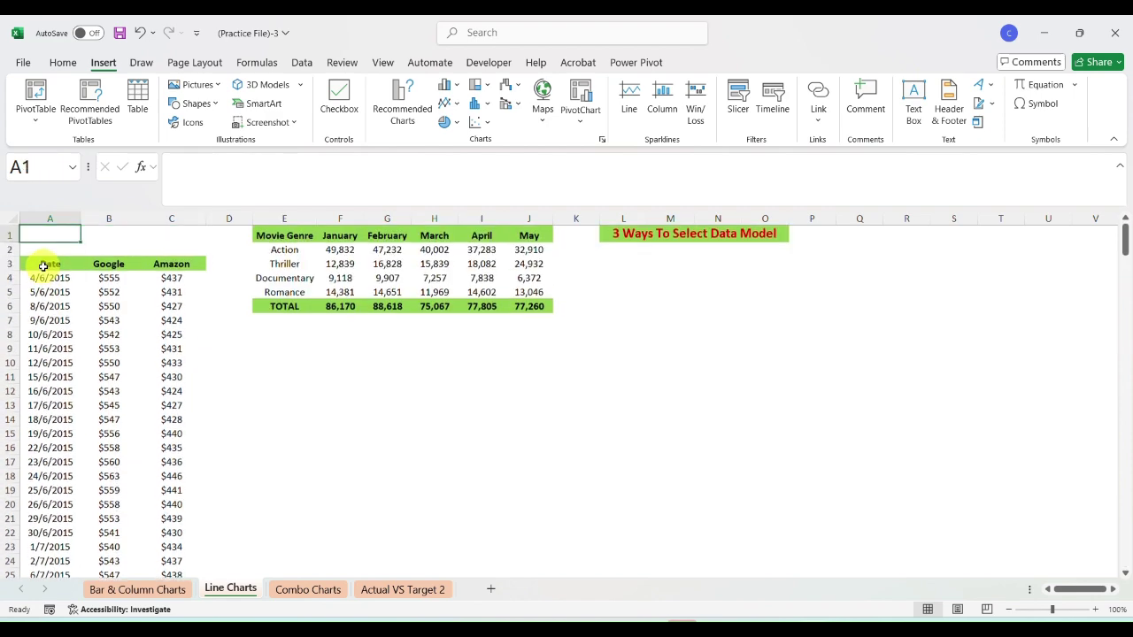
# Step: Insert a basic 2-D line chart from the Date and Google columns, A3:B256
pyautogui.hotkey('shift', 'Right')
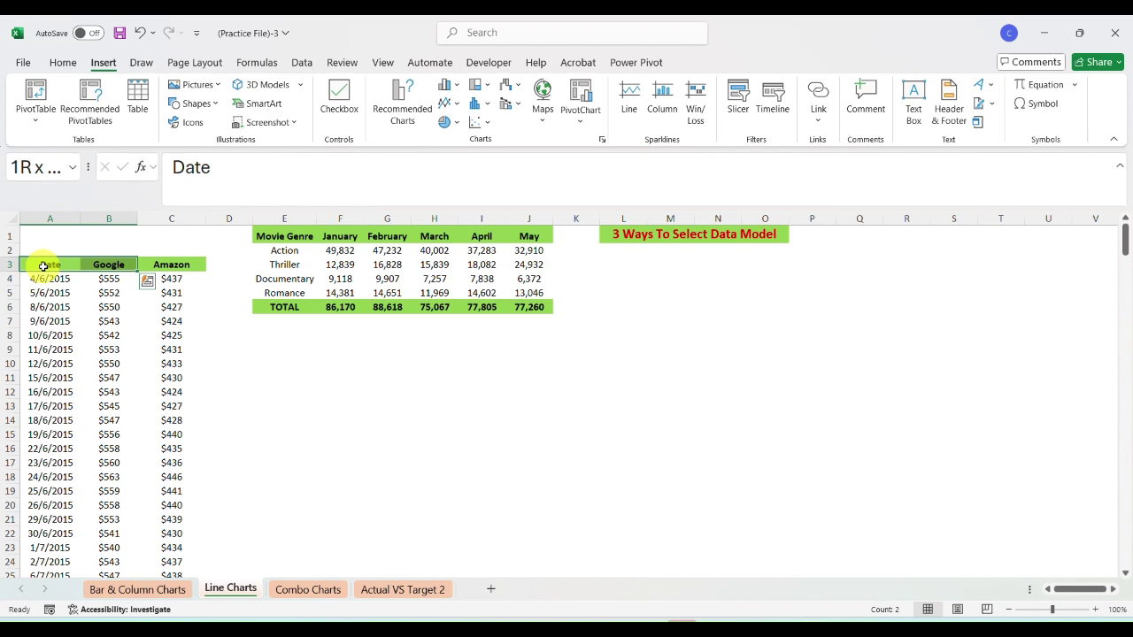
pyautogui.hotkey('ctrl', 'shift', 'Down')
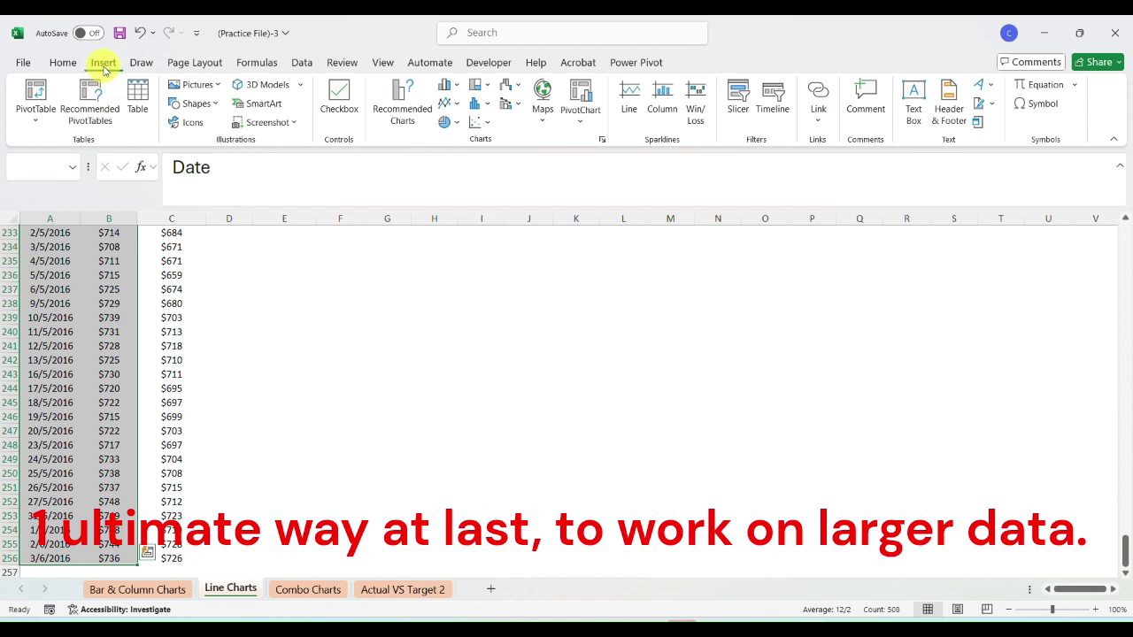
pyautogui.click(449, 104)
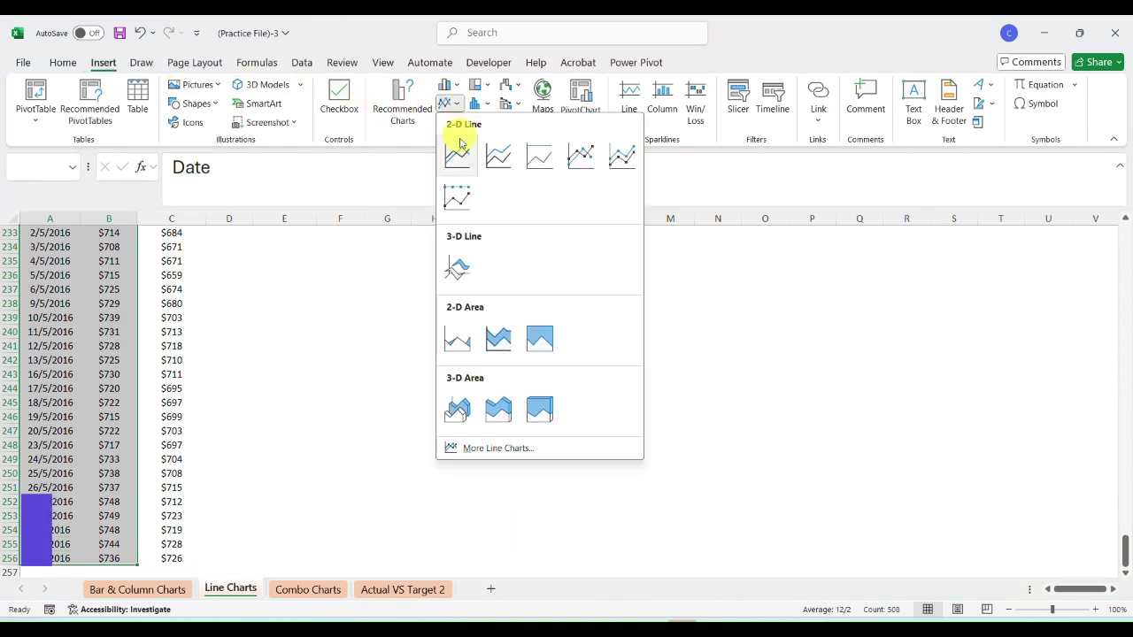
pyautogui.click(458, 154)
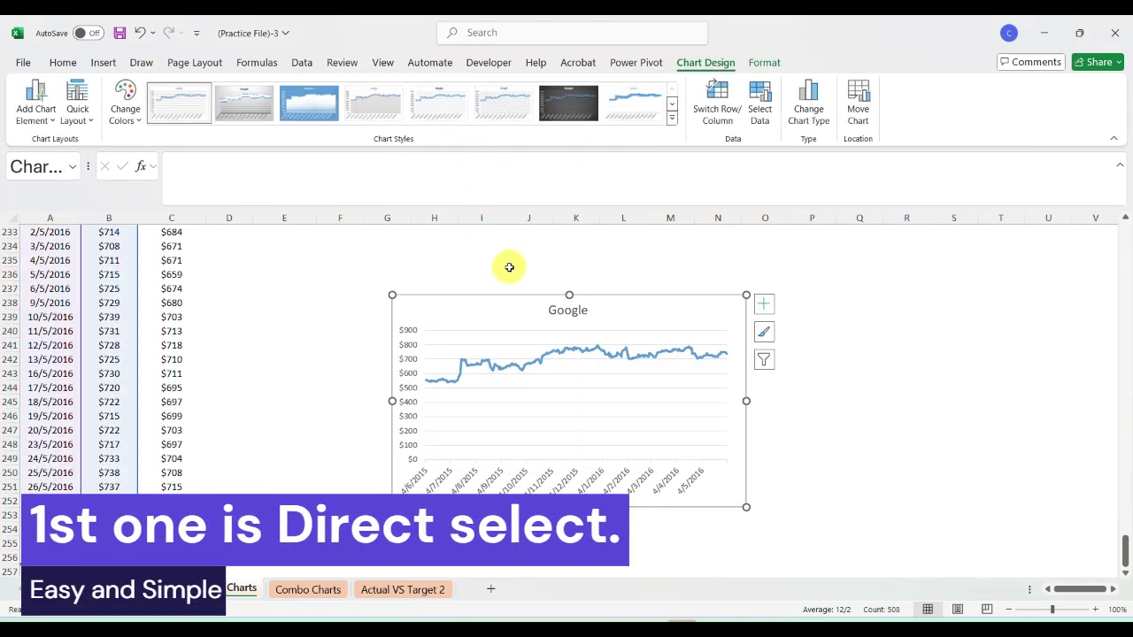
# Step: Move the Google line chart from the end of the data to cell E8, below the movie genre table
pyautogui.doubleClick(672, 309)
pyautogui.press('Delete')
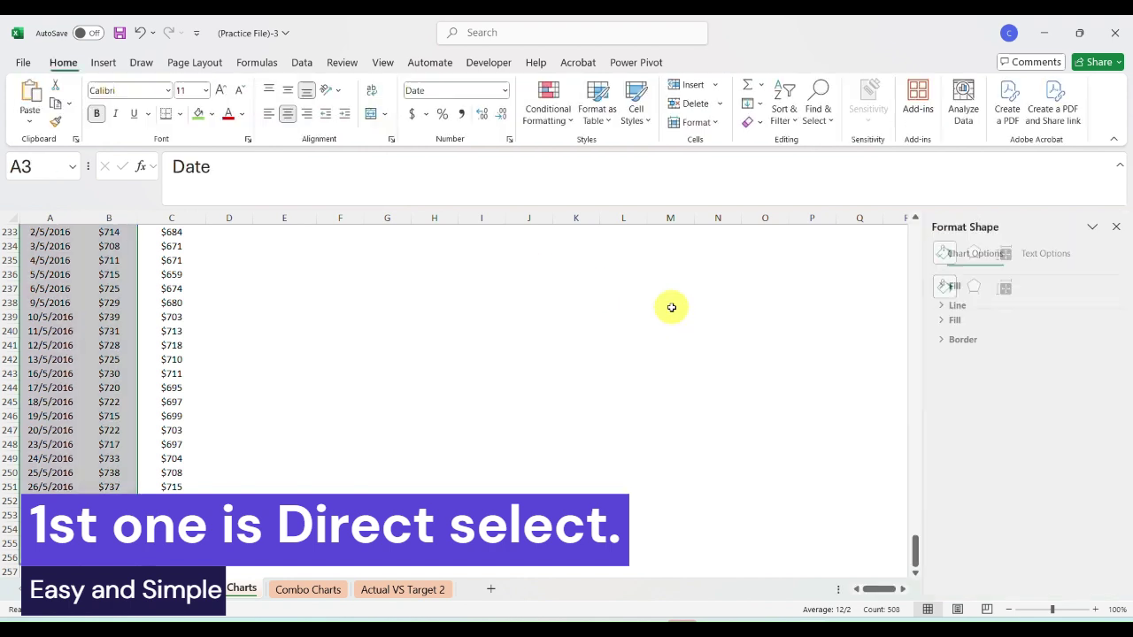
pyautogui.click(1116, 227)
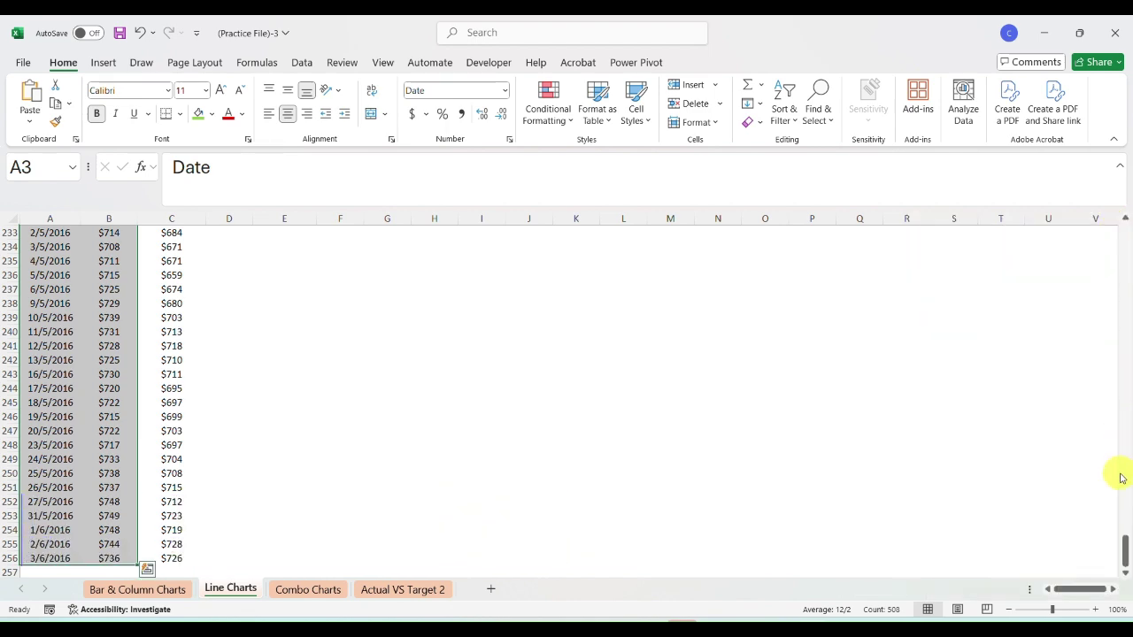
pyautogui.moveTo(1124, 543); pyautogui.dragTo(1126, 216)
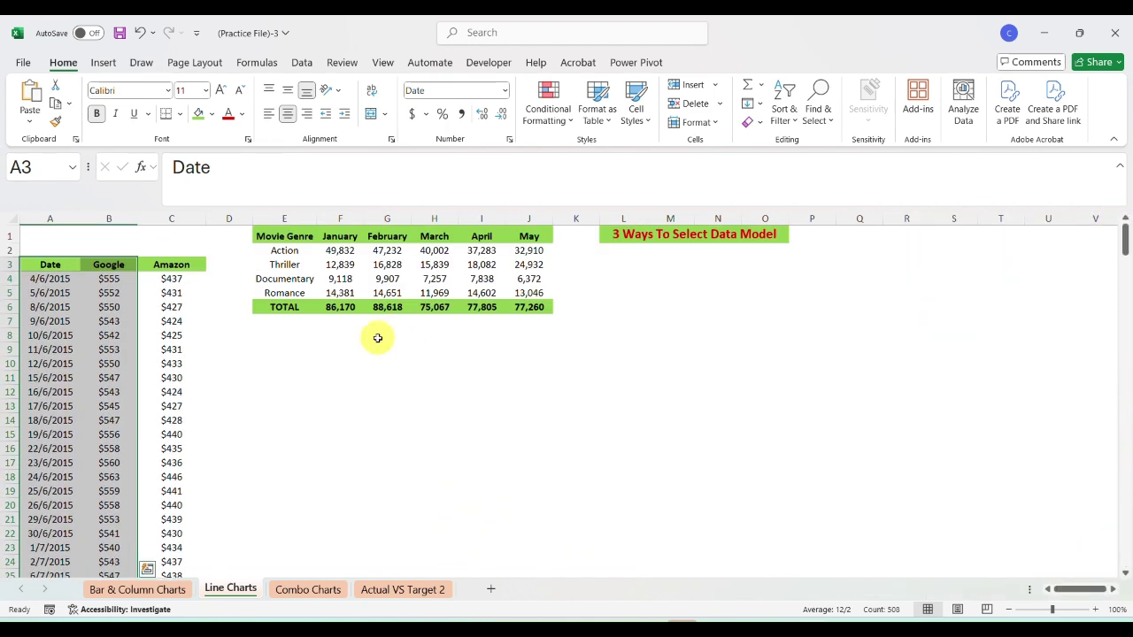
pyautogui.click(265, 340)
pyautogui.hotkey('ctrl', 'v')
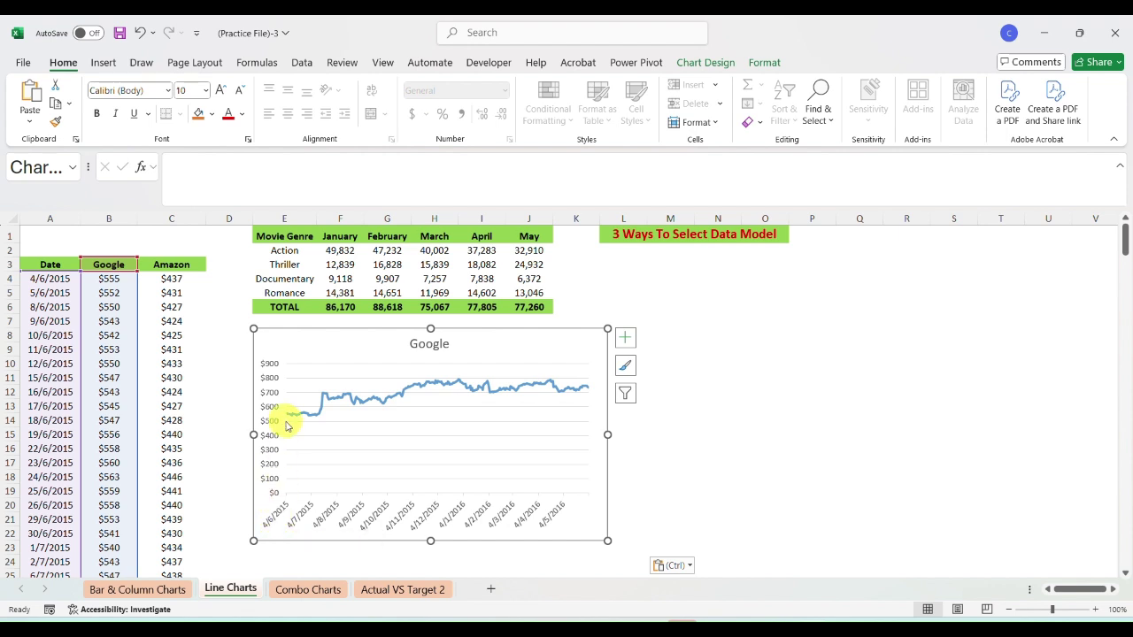
pyautogui.moveTo(289, 422)
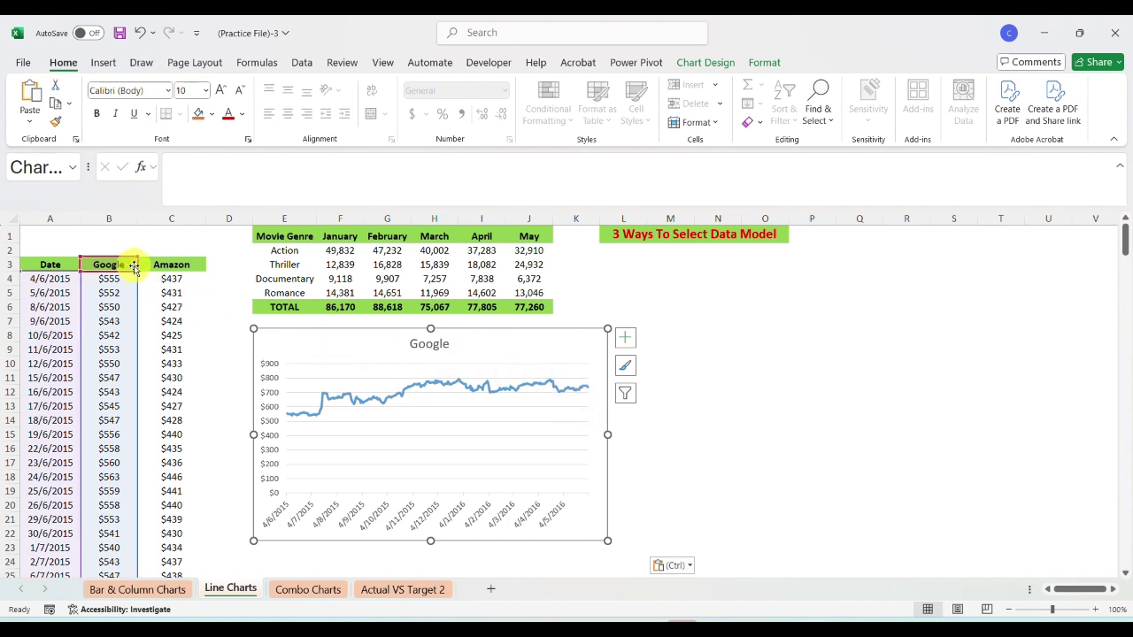
pyautogui.click(431, 345)
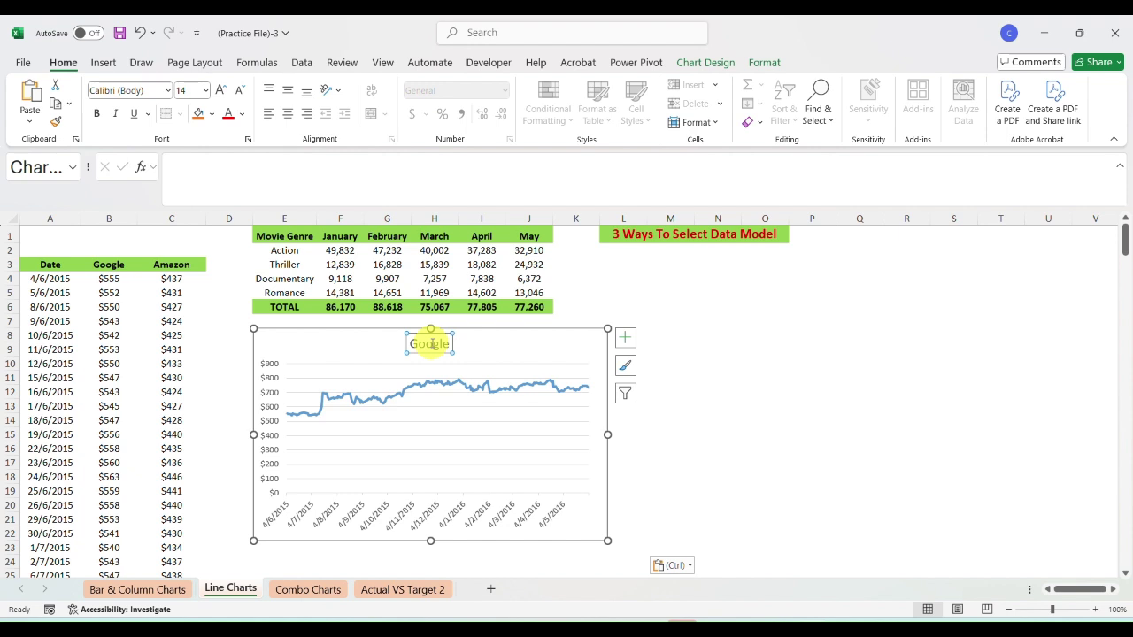
pyautogui.click(341, 355)
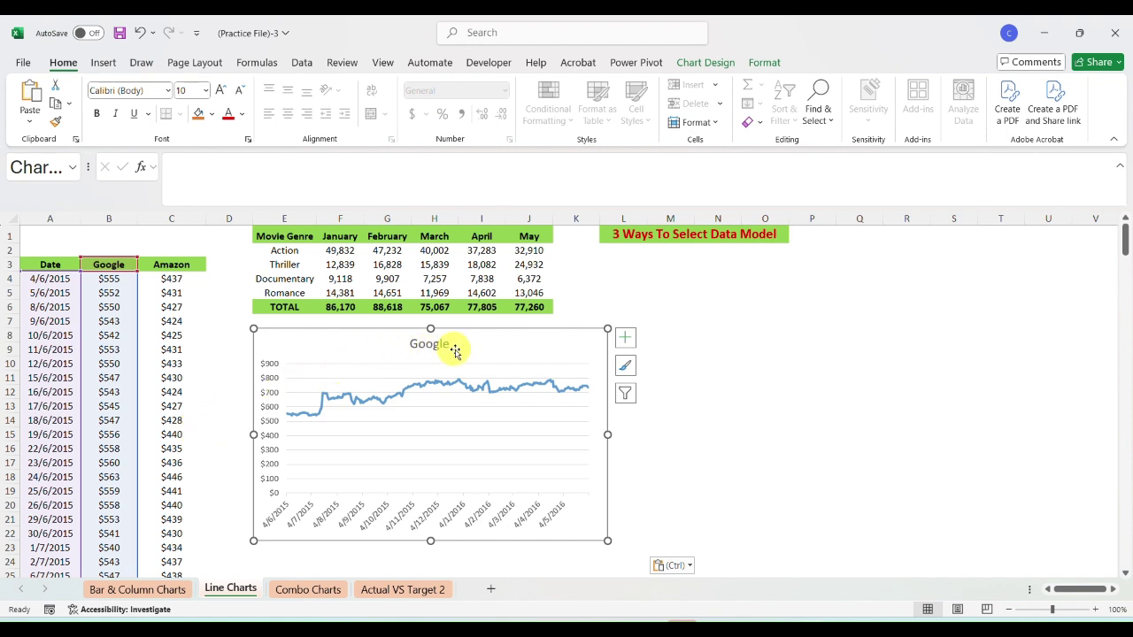
# Step: Add a second series to the Google chart's data source, named from C3 (Amazon) with values C4:C256
pyautogui.rightClick(502, 350)
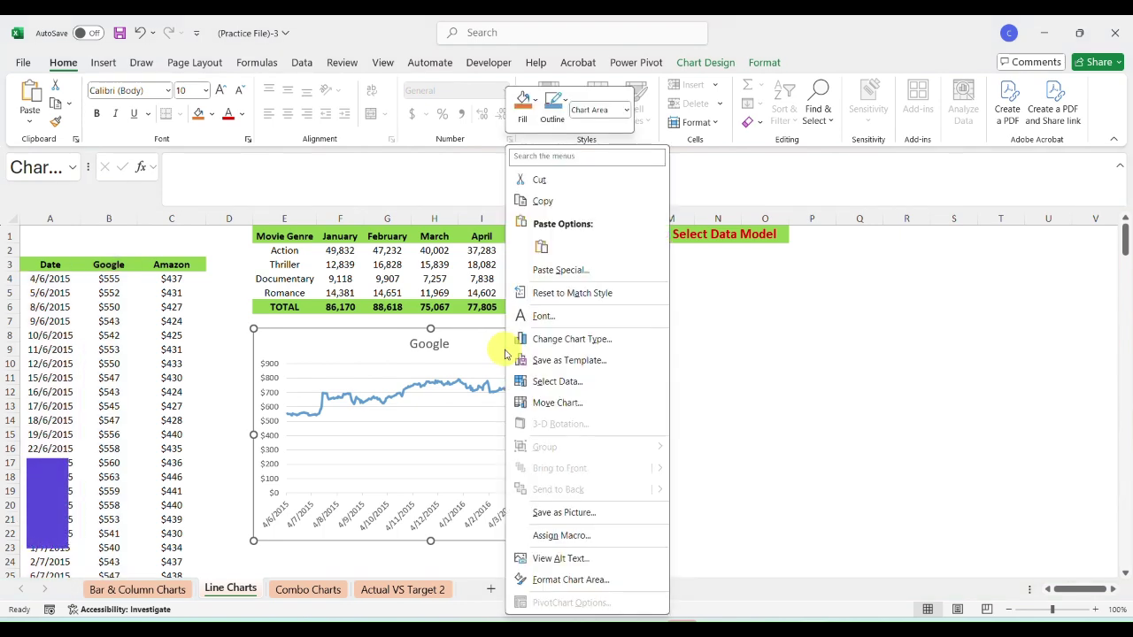
pyautogui.click(543, 381)
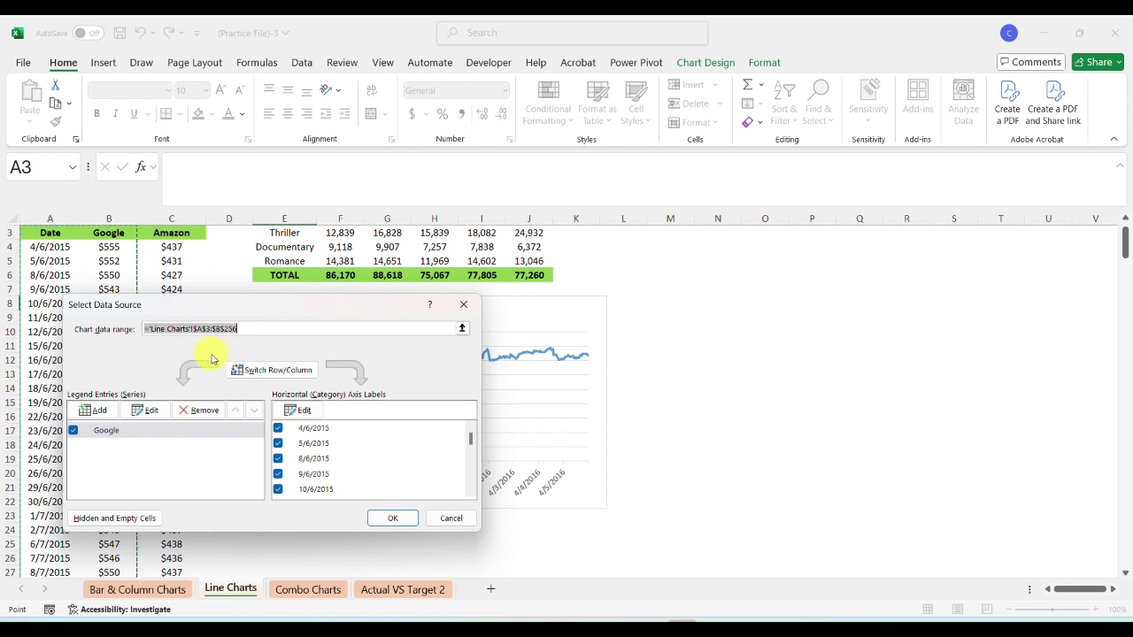
pyautogui.click(98, 411)
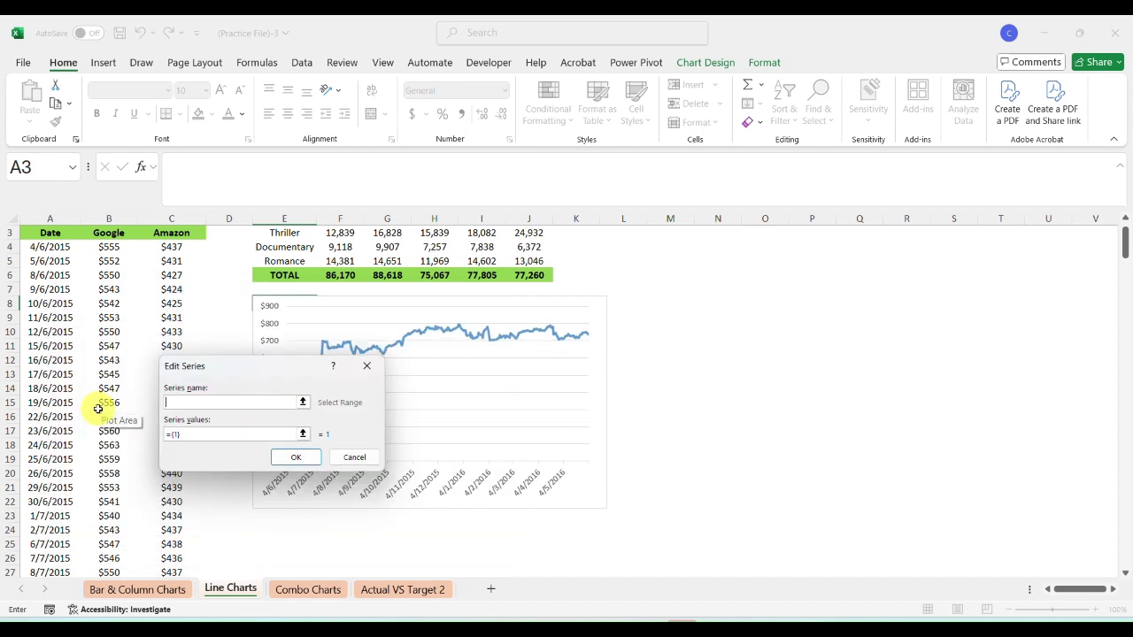
pyautogui.click(210, 403)
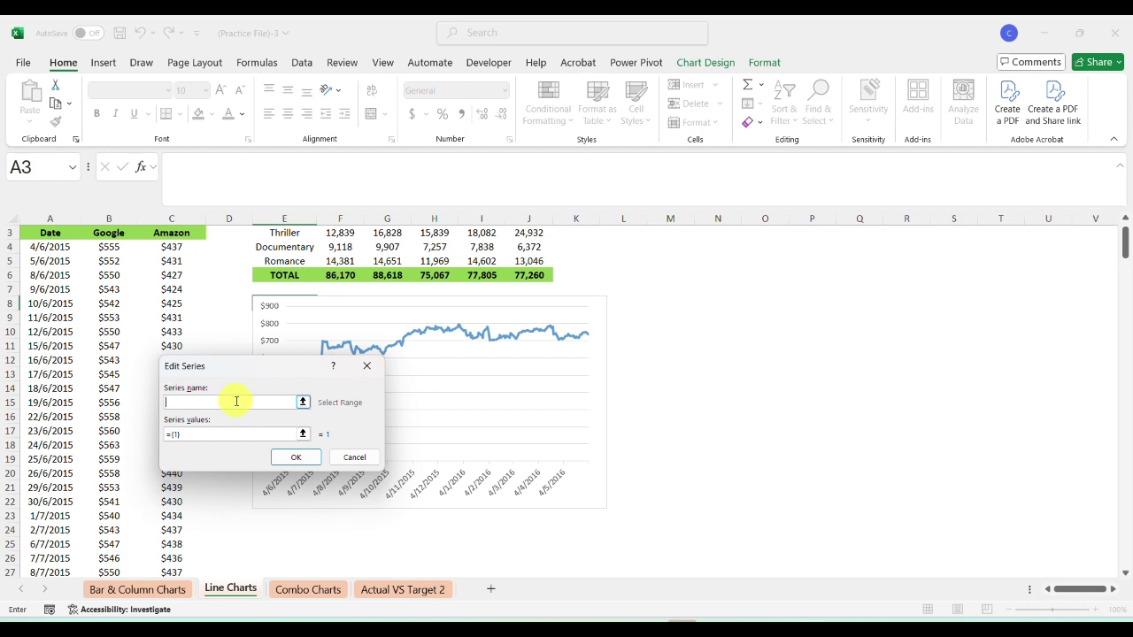
pyautogui.click(173, 233)
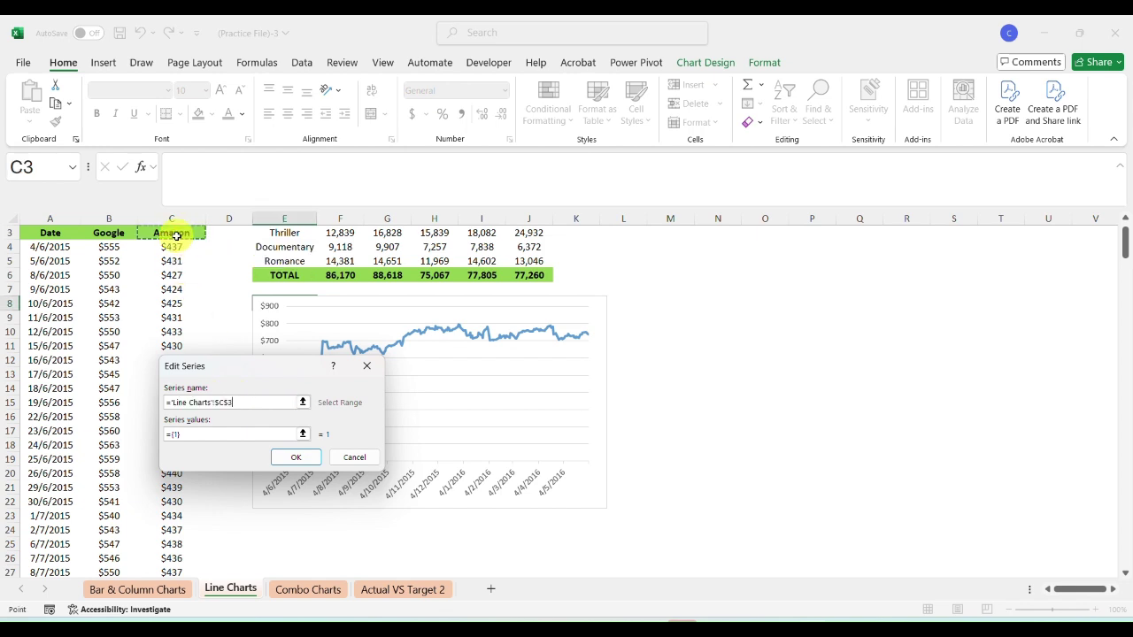
pyautogui.click(190, 432)
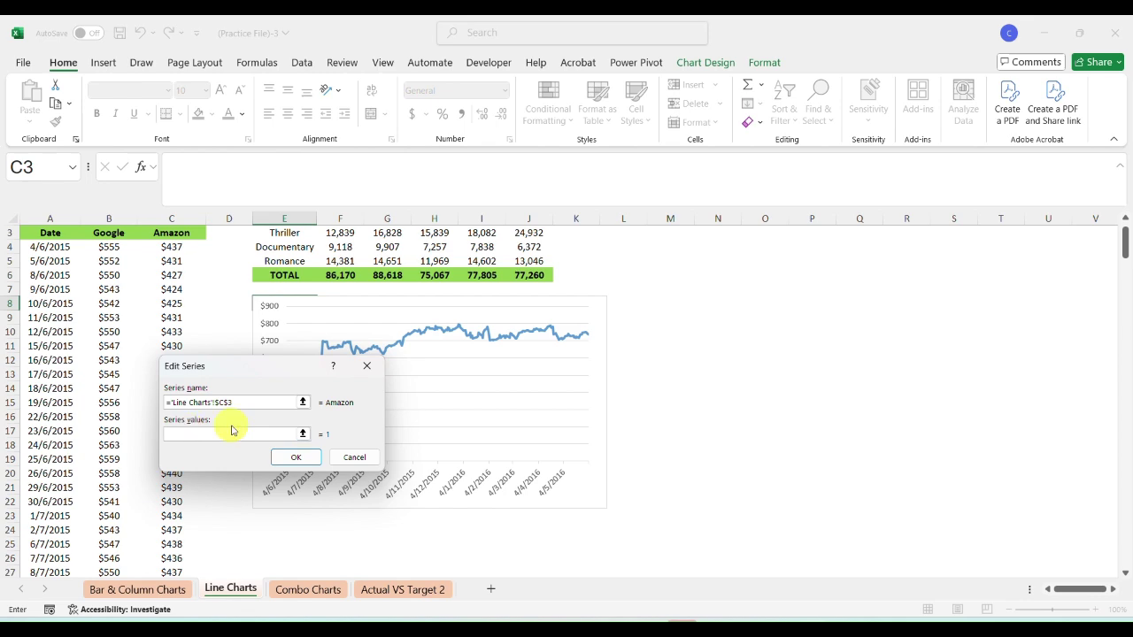
pyautogui.click(181, 247)
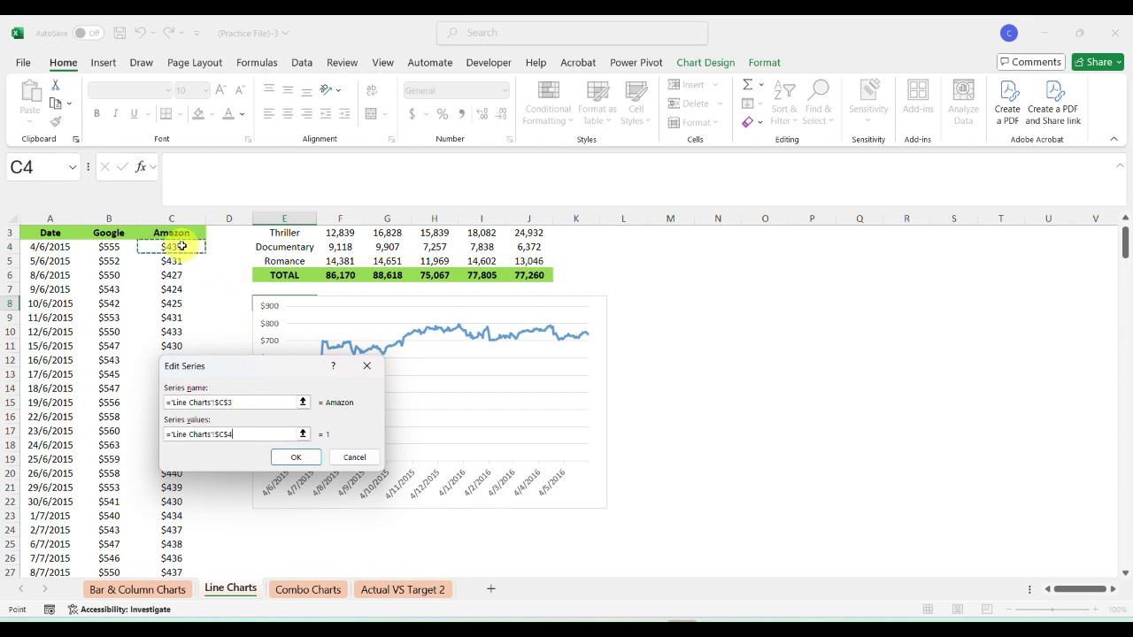
pyautogui.hotkey('ctrl', 'shift', 'Down')
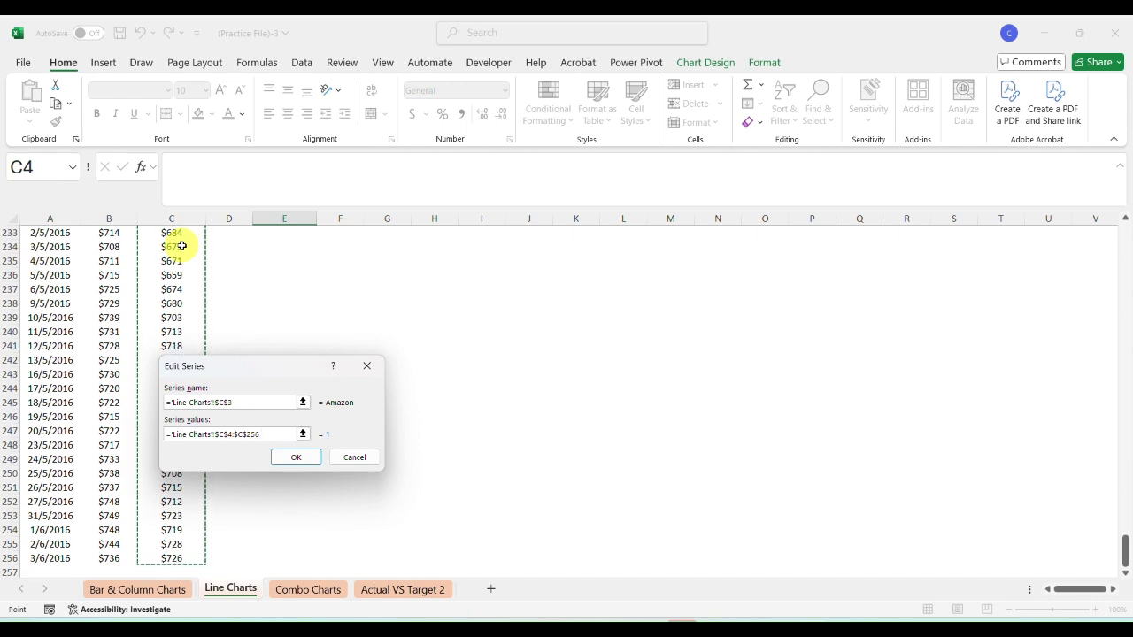
pyautogui.click(300, 456)
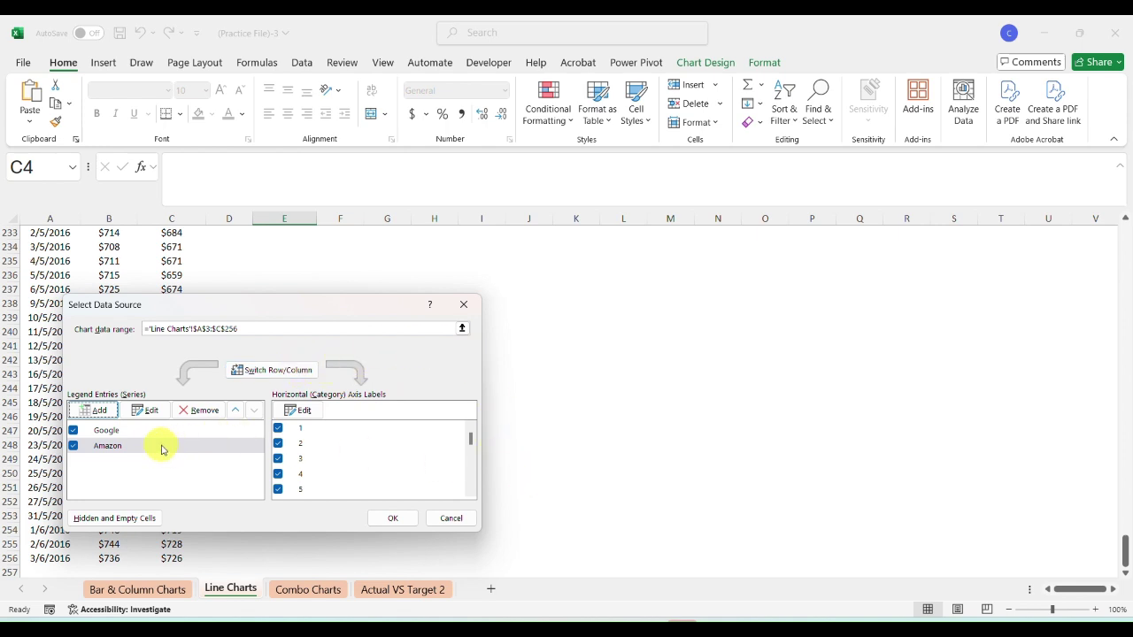
# Step: Set the chart's horizontal axis labels to the dates in A4:A256 and apply the data source changes
pyautogui.click(303, 411)
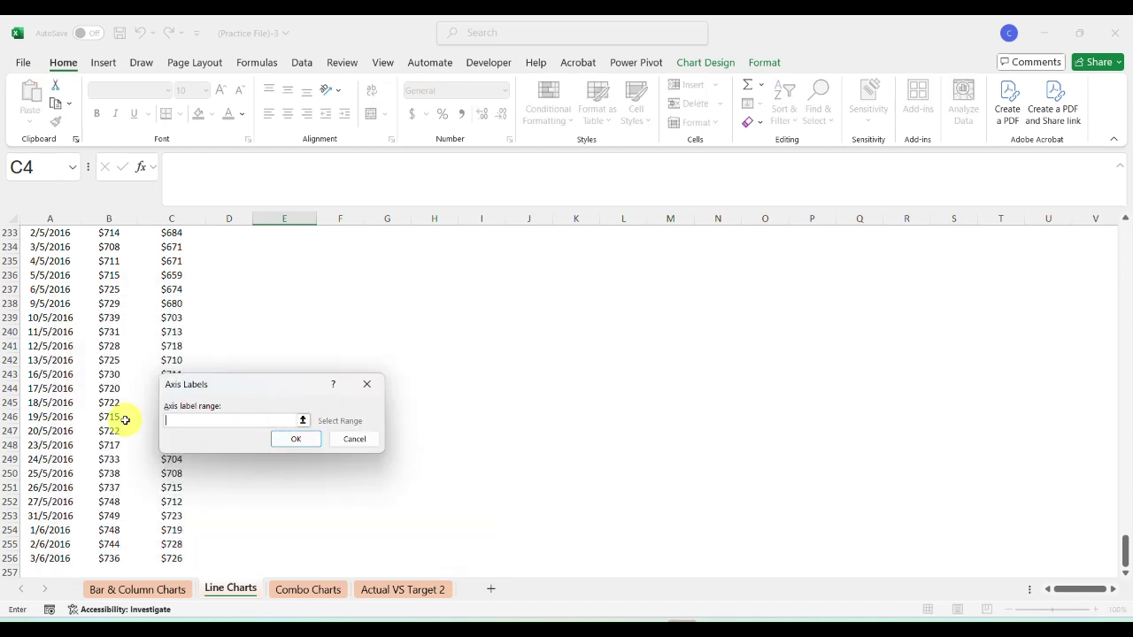
pyautogui.click(46, 404)
pyautogui.hotkey('ctrl', 'Up')
pyautogui.hotkey('ctrl', 'Up')
pyautogui.press('Down')
pyautogui.press('Down')
pyautogui.press('Down')
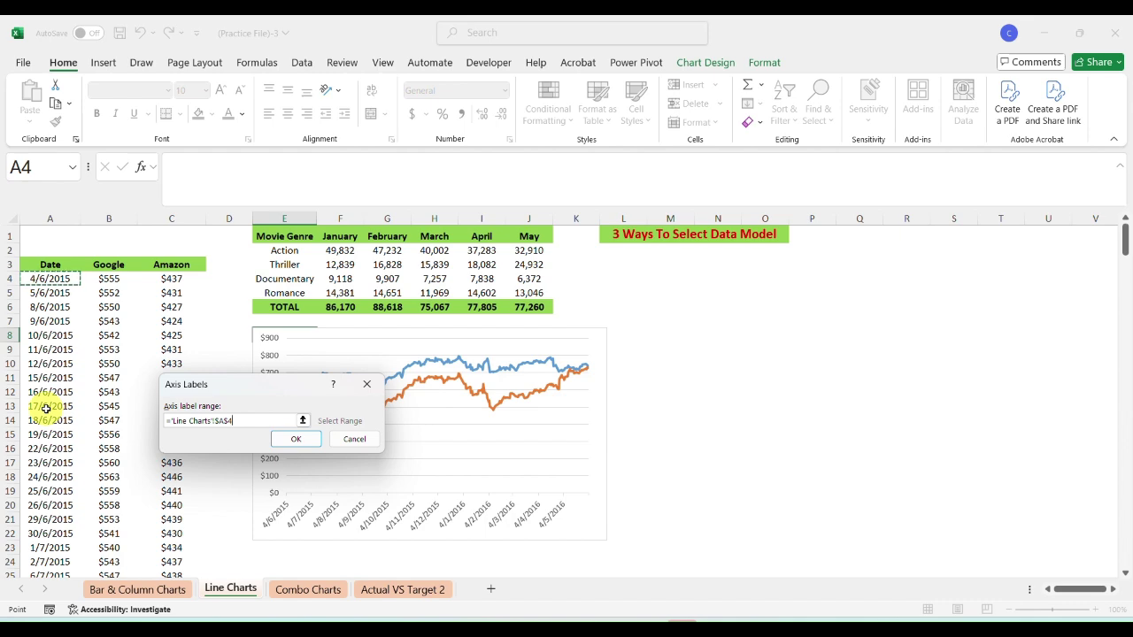
pyautogui.hotkey('ctrl', 'shift', 'Down')
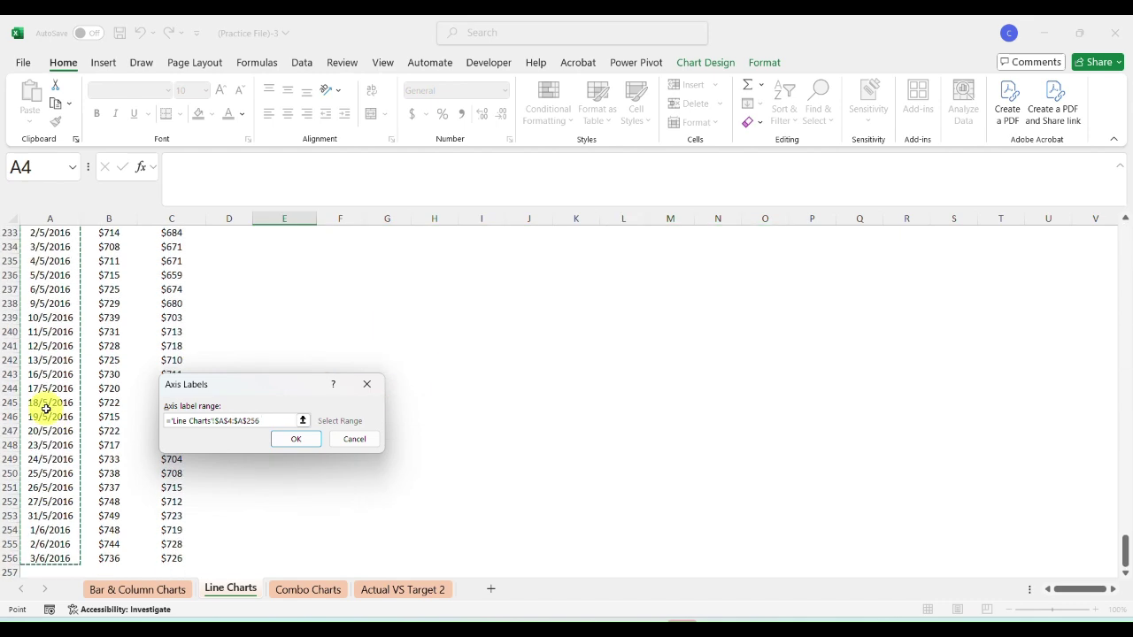
pyautogui.click(293, 439)
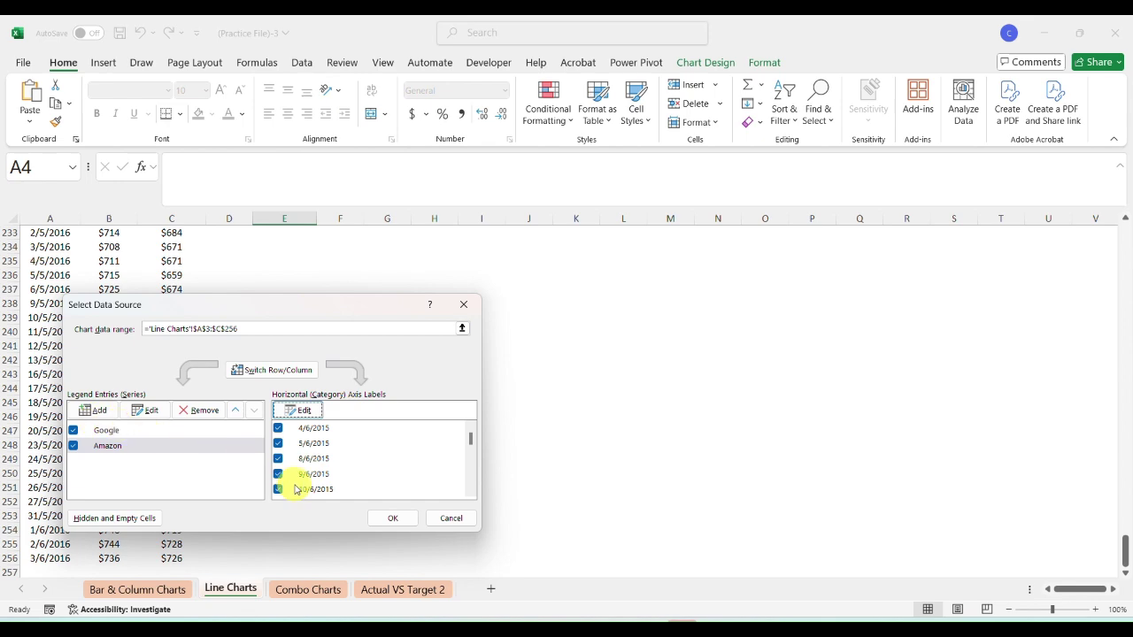
pyautogui.click(392, 518)
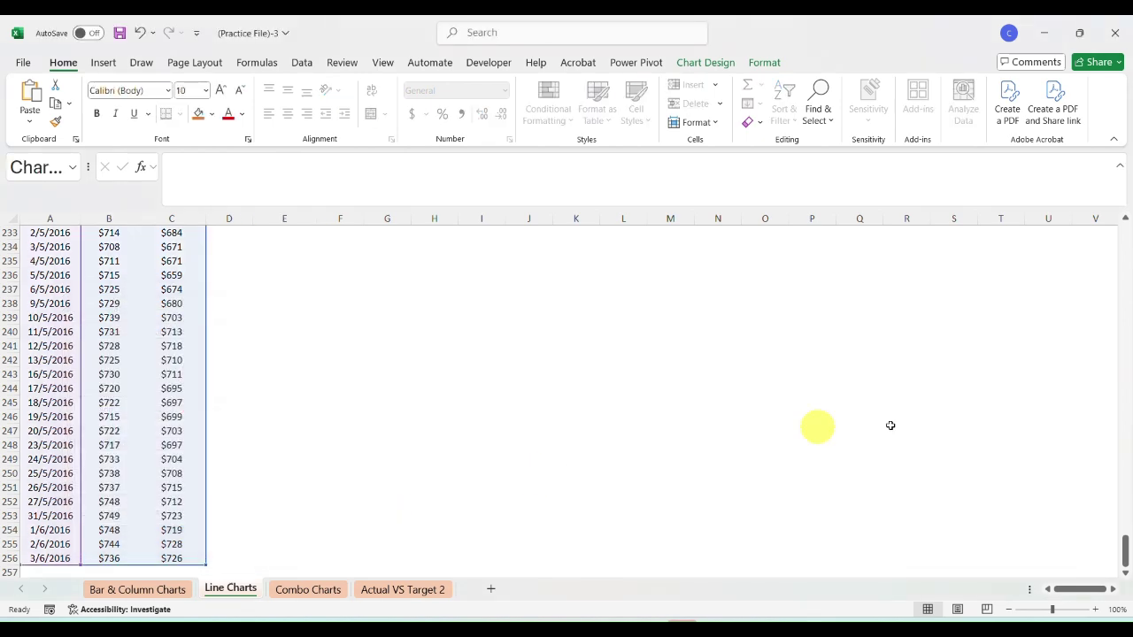
pyautogui.moveTo(1124, 541); pyautogui.dragTo(1114, 180)
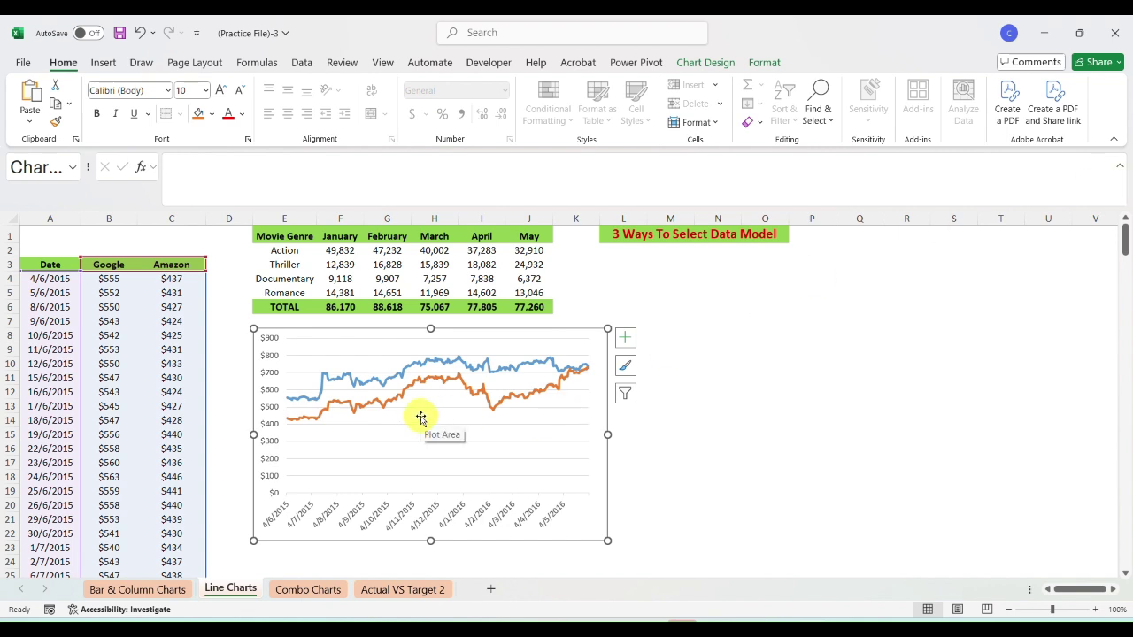
# Step: Delete the Google and Amazon line chart from the sheet
pyautogui.moveTo(540, 390)
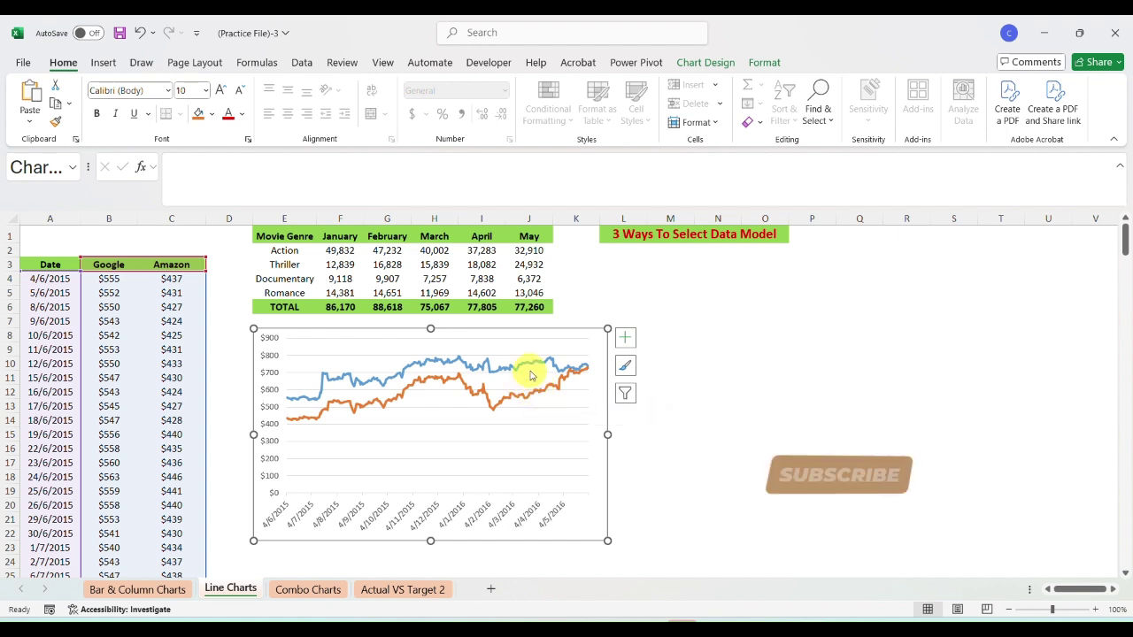
pyautogui.rightClick(579, 343)
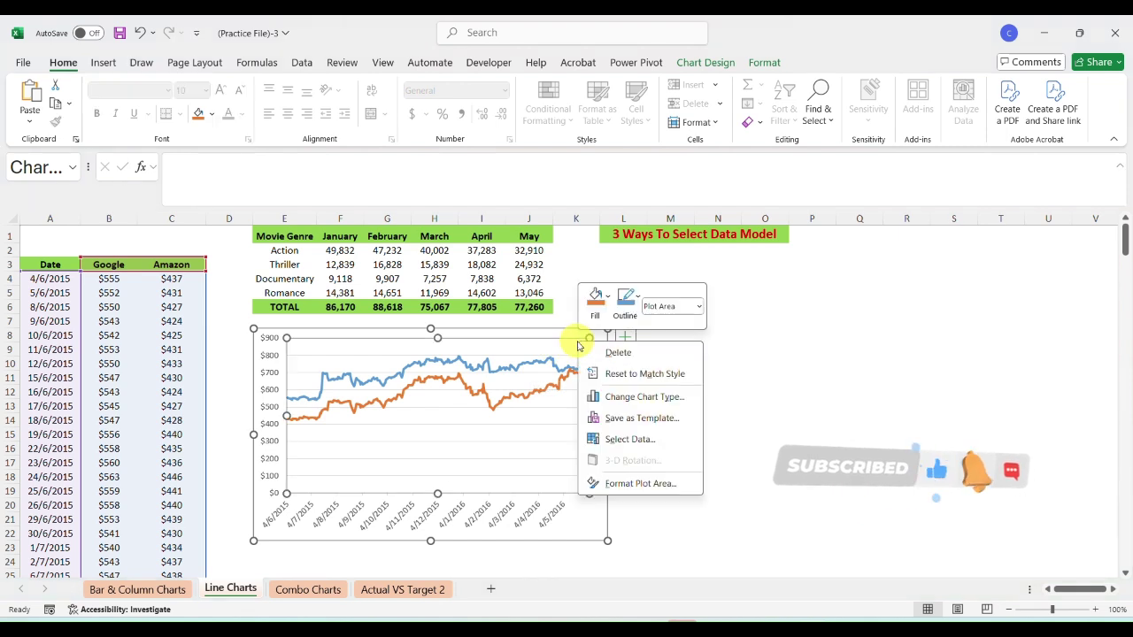
pyautogui.press('Escape')
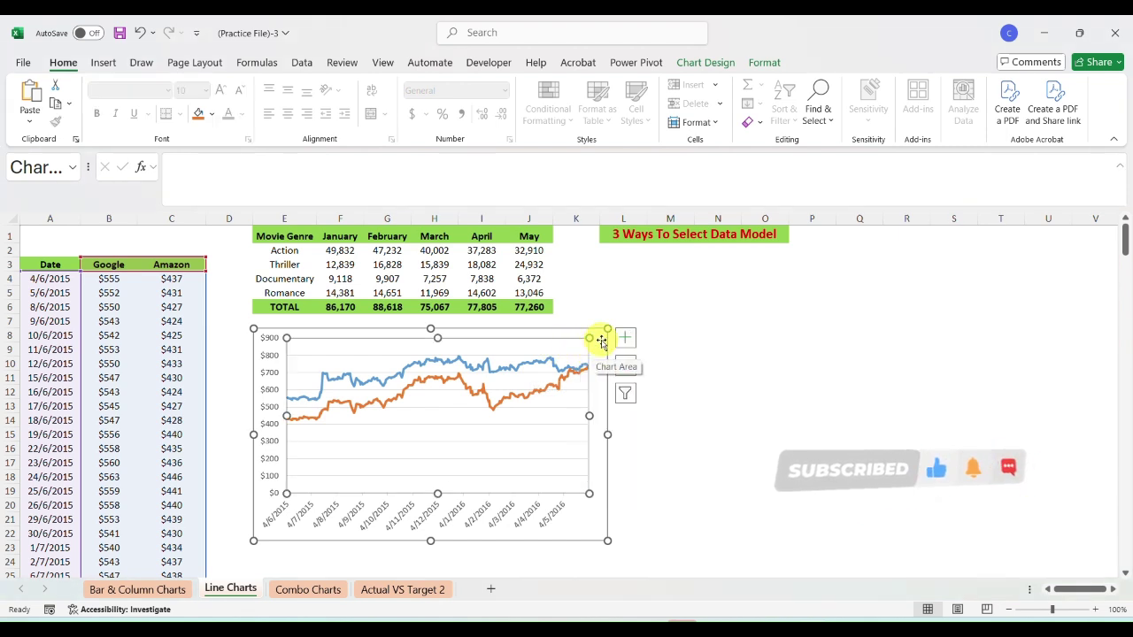
pyautogui.rightClick(602, 343)
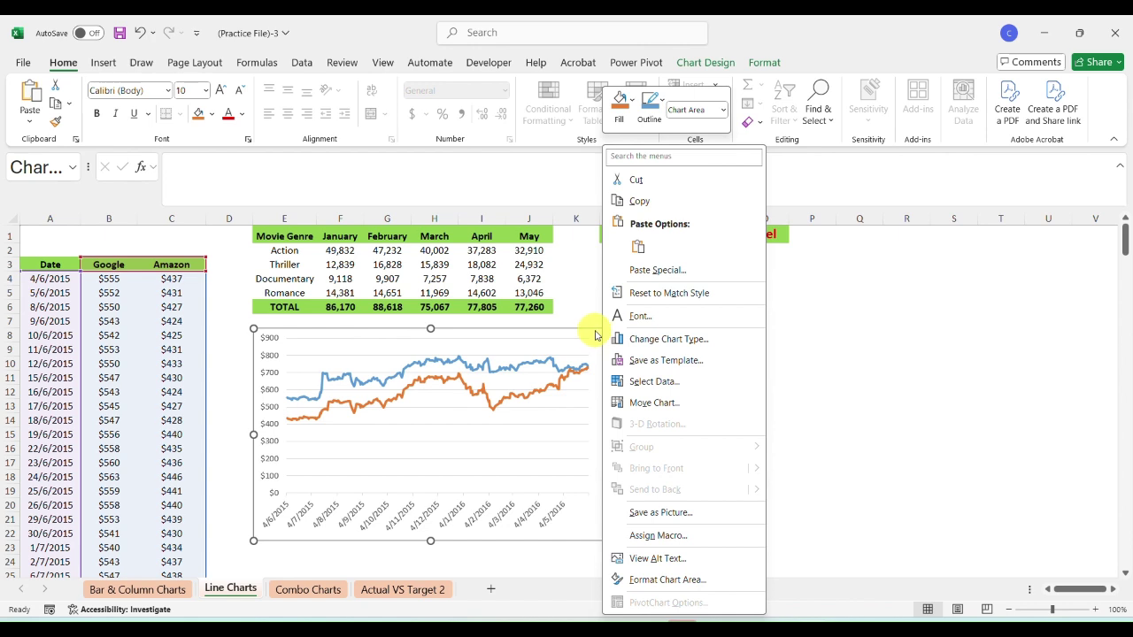
pyautogui.click(588, 340)
pyautogui.click(588, 340)
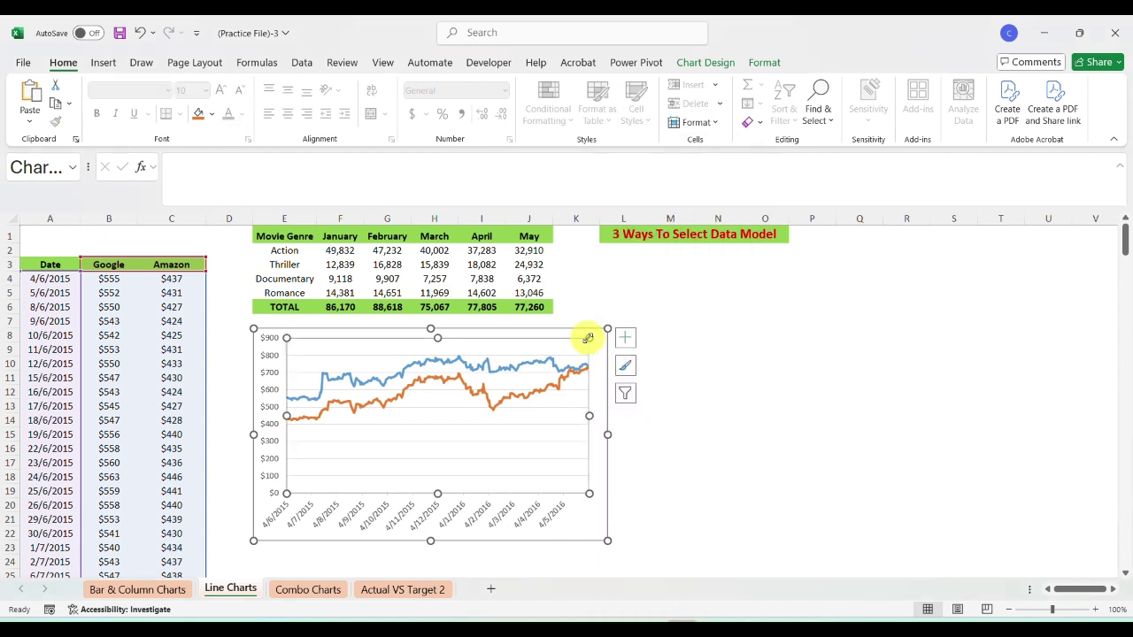
pyautogui.click(599, 342)
pyautogui.press('Delete')
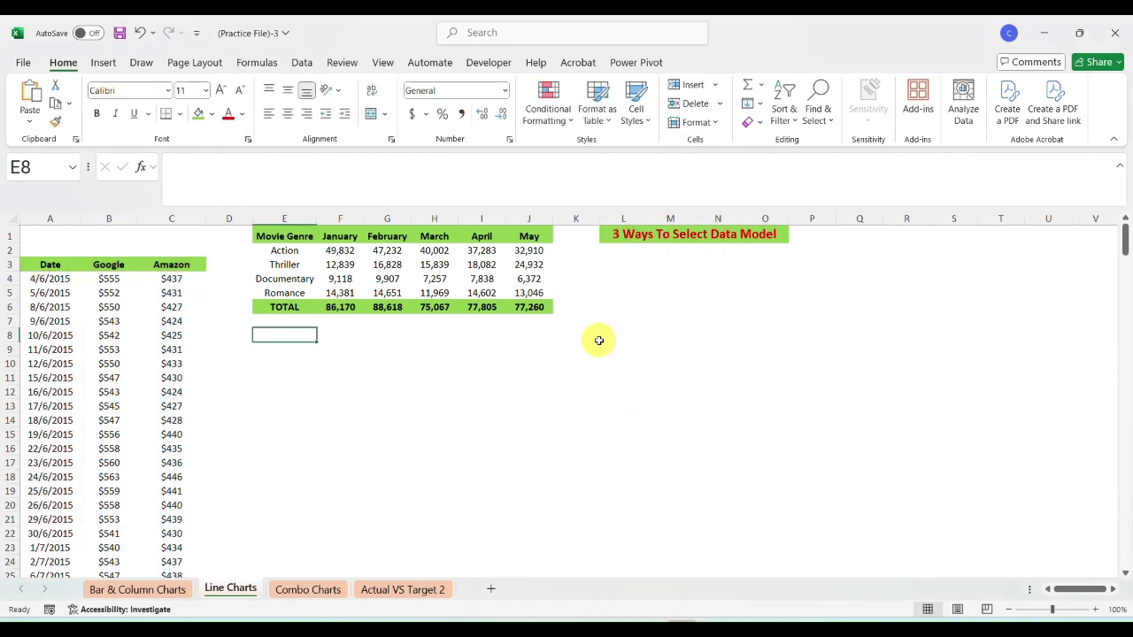
# Step: Extend a selection from the Date header in A3 across to D3, and reduce it back to A3
pyautogui.press('Left')
pyautogui.press('Left')
pyautogui.press('Left')
pyautogui.press('Left')
pyautogui.press('Up')
pyautogui.press('Up')
pyautogui.press('Up')
pyautogui.press('Up')
pyautogui.press('Up')
pyautogui.hotkey('shift', 'Right')
pyautogui.hotkey('shift', 'Right')
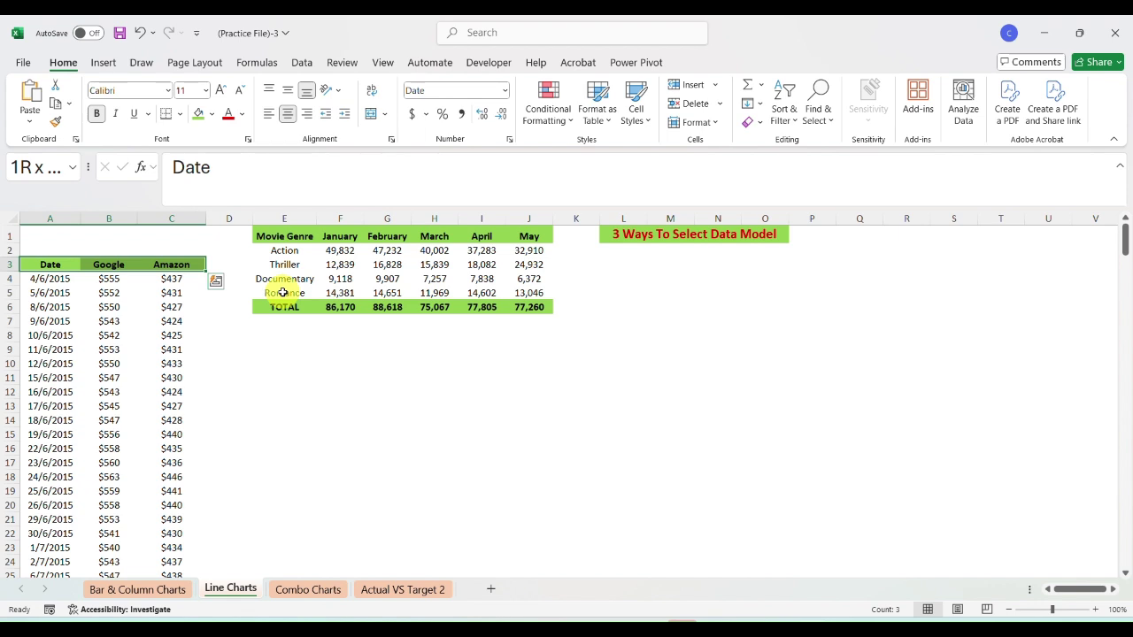
pyautogui.hotkey('shift', 'Right')
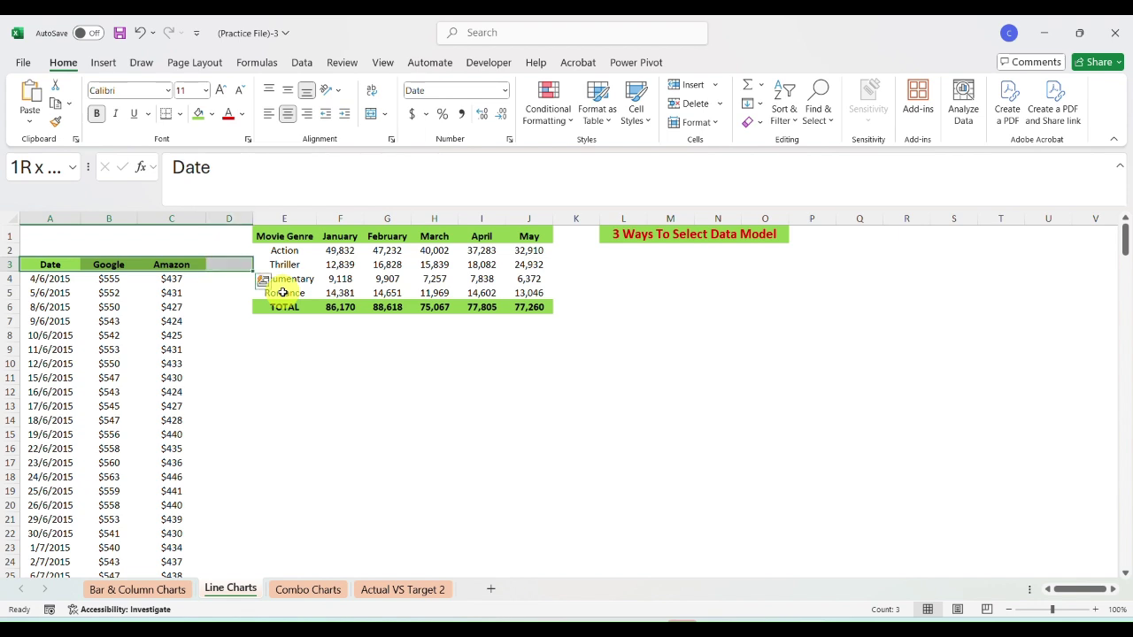
pyautogui.hotkey('shift', 'Left')
pyautogui.hotkey('shift', 'Left')
pyautogui.hotkey('shift', 'Left')
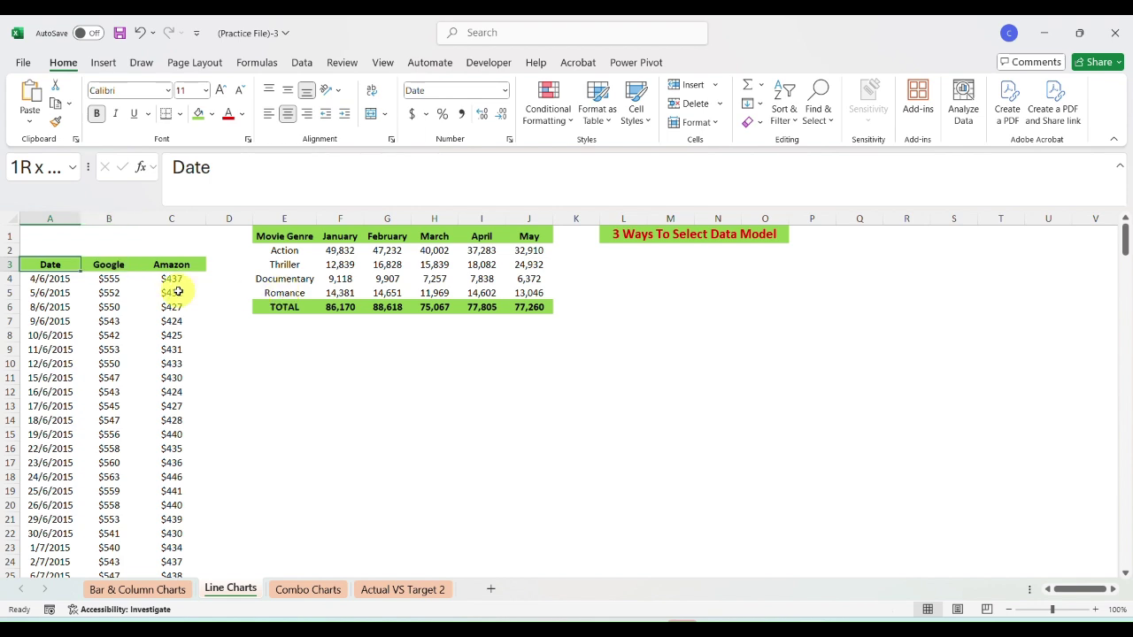
# Step: Try selecting the dates in A3:A256 from the Date header twice, returning to the start of the sheet each time
pyautogui.hotkey('ctrl', 'shift', 'Down')
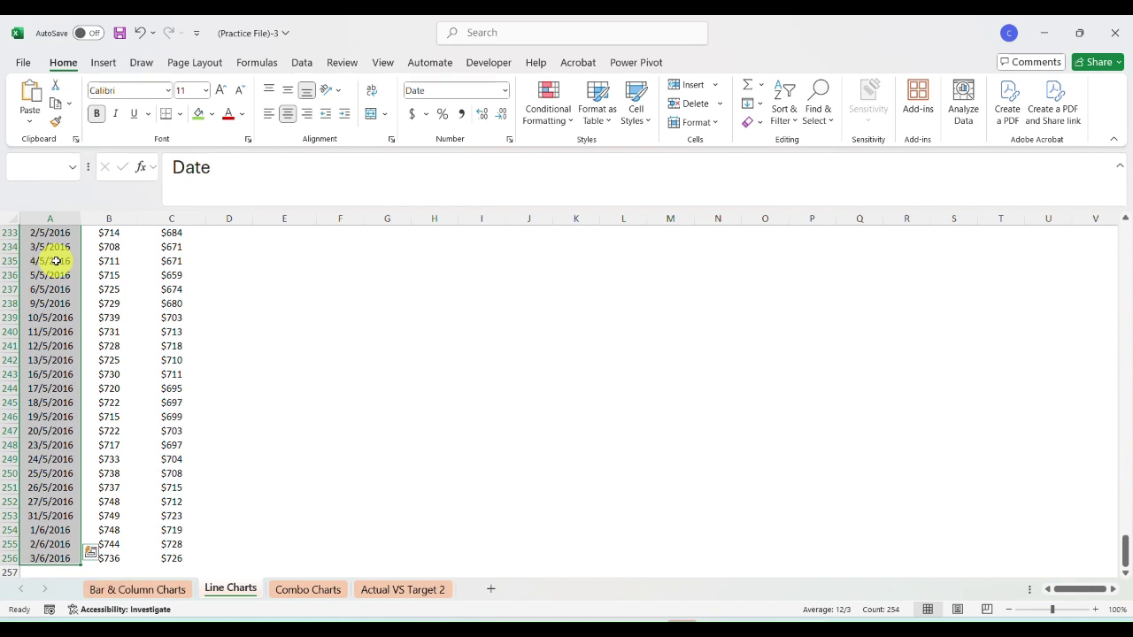
pyautogui.click(173, 288)
pyautogui.hotkey('ctrl', 'Up')
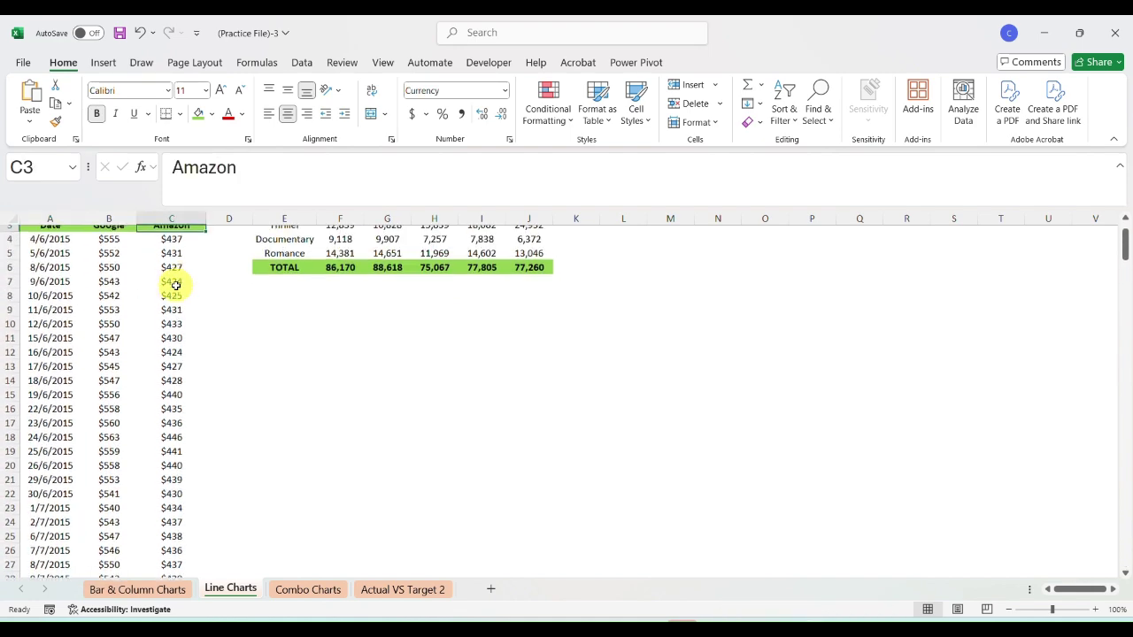
pyautogui.press('Left')
pyautogui.hotkey('ctrl', 'Up')
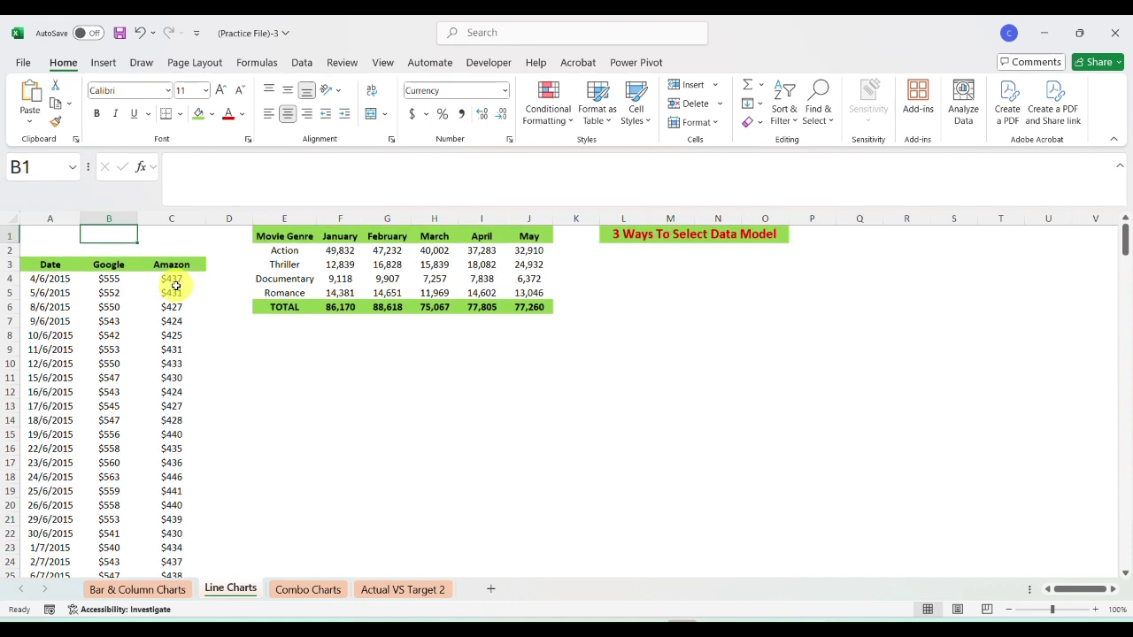
pyautogui.click(46, 262)
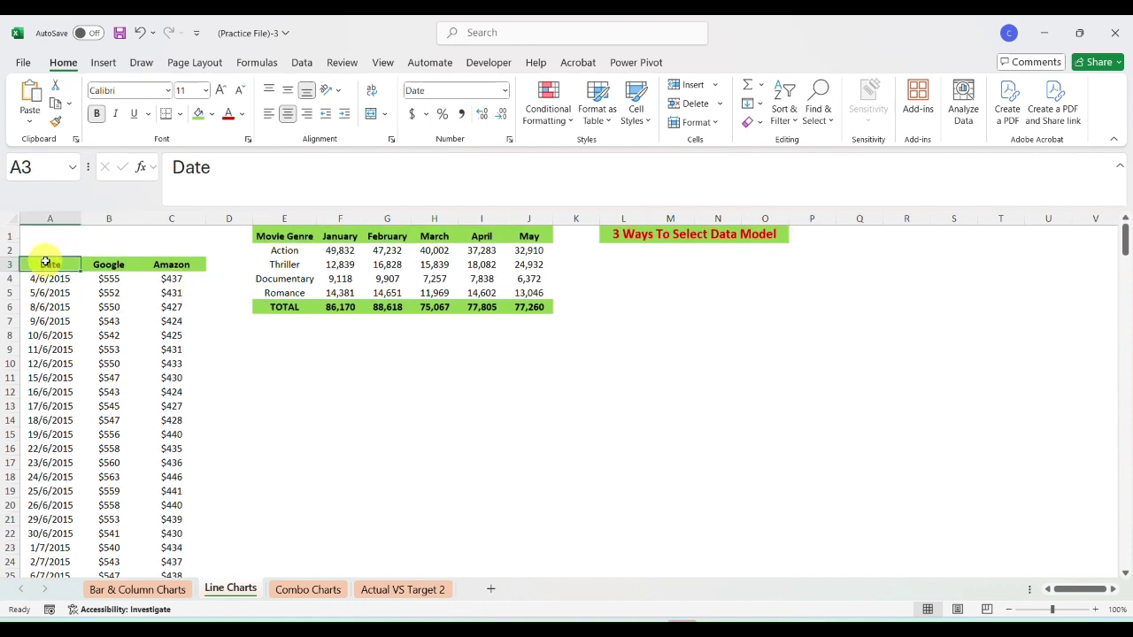
pyautogui.hotkey('ctrl', 'shift', 'Down')
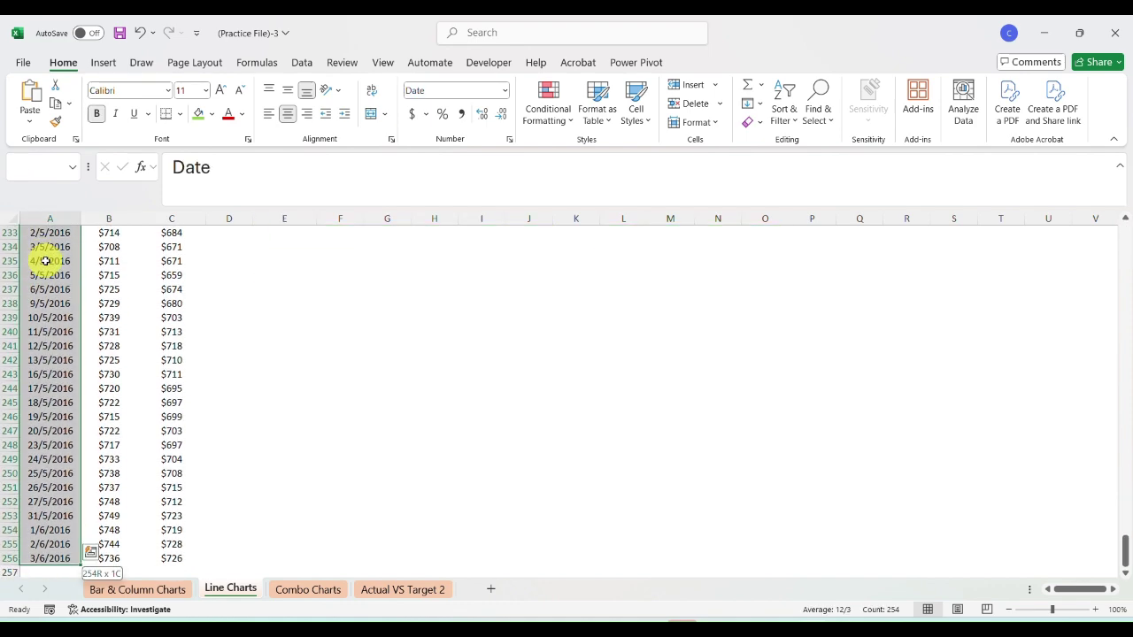
pyautogui.click(164, 264)
pyautogui.hotkey('ctrl', 'Up')
pyautogui.hotkey('ctrl', 'Up')
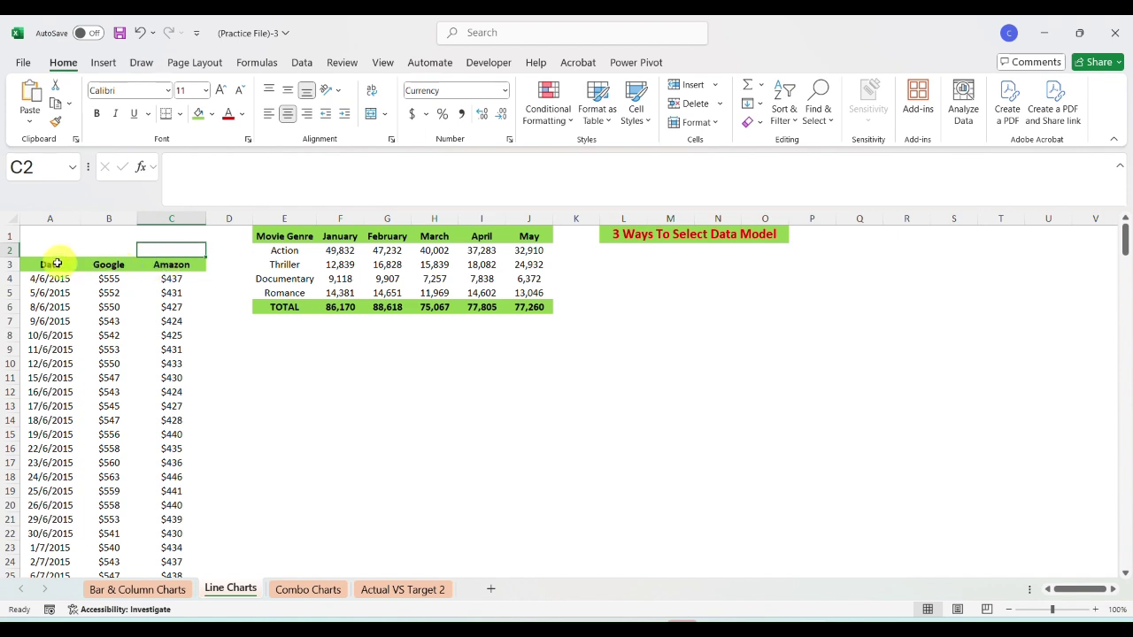
# Step: Insert a 2-D line chart from the entire Date and Amazon columns (A and C), and delete that chart
pyautogui.click(49, 219)
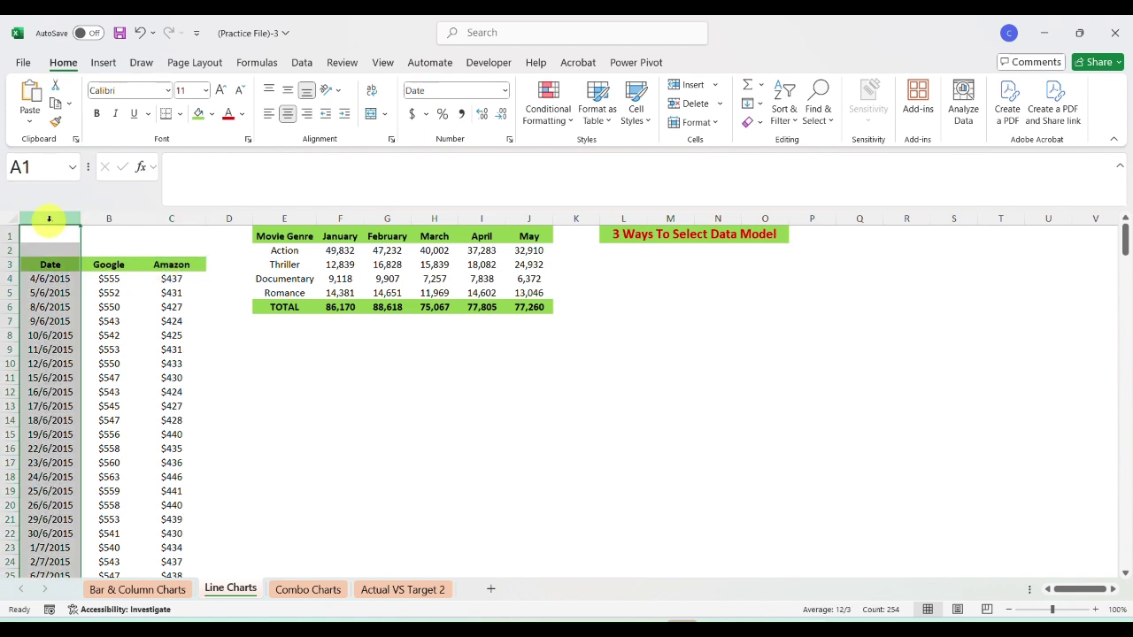
pyautogui.keyDown('ctrl'); pyautogui.click(177, 219); pyautogui.keyUp('ctrl')
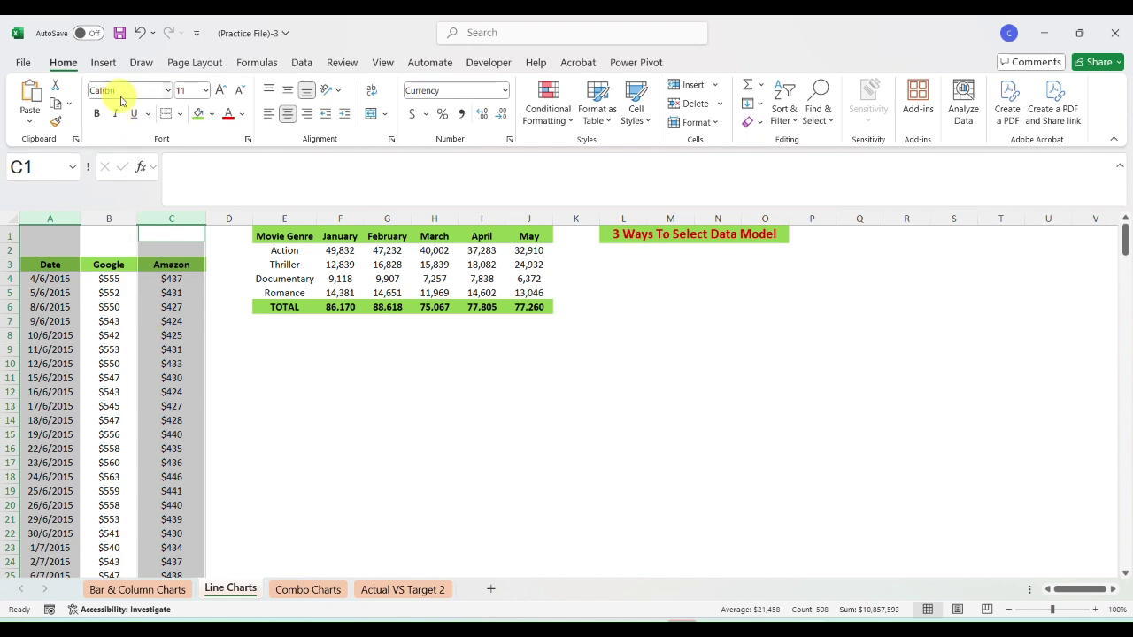
pyautogui.click(102, 62)
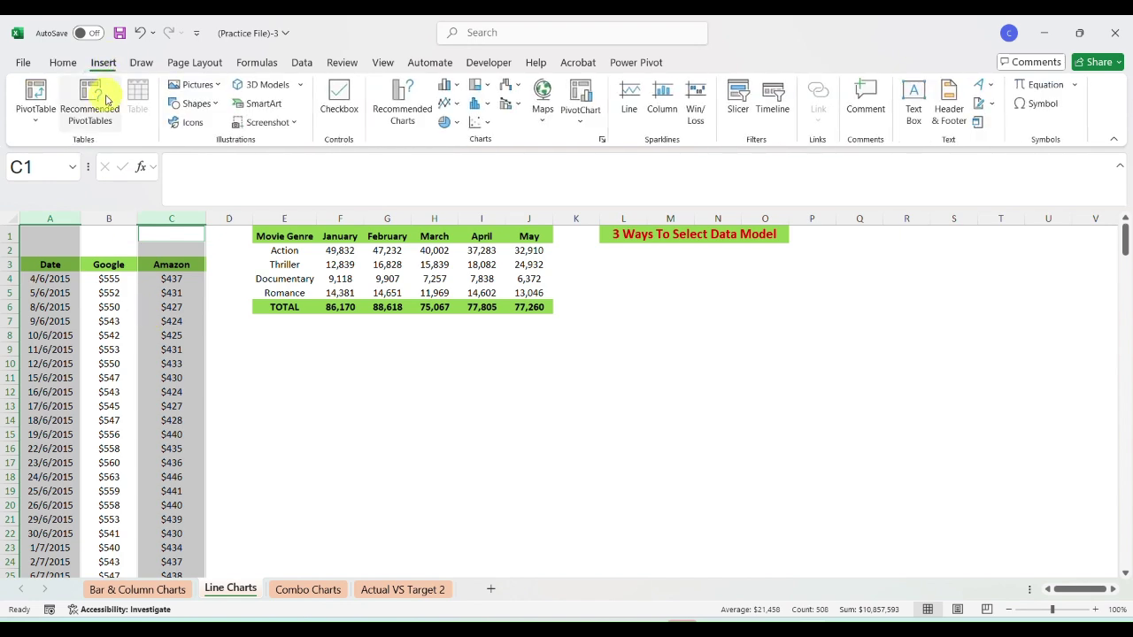
pyautogui.click(445, 103)
pyautogui.click(461, 160)
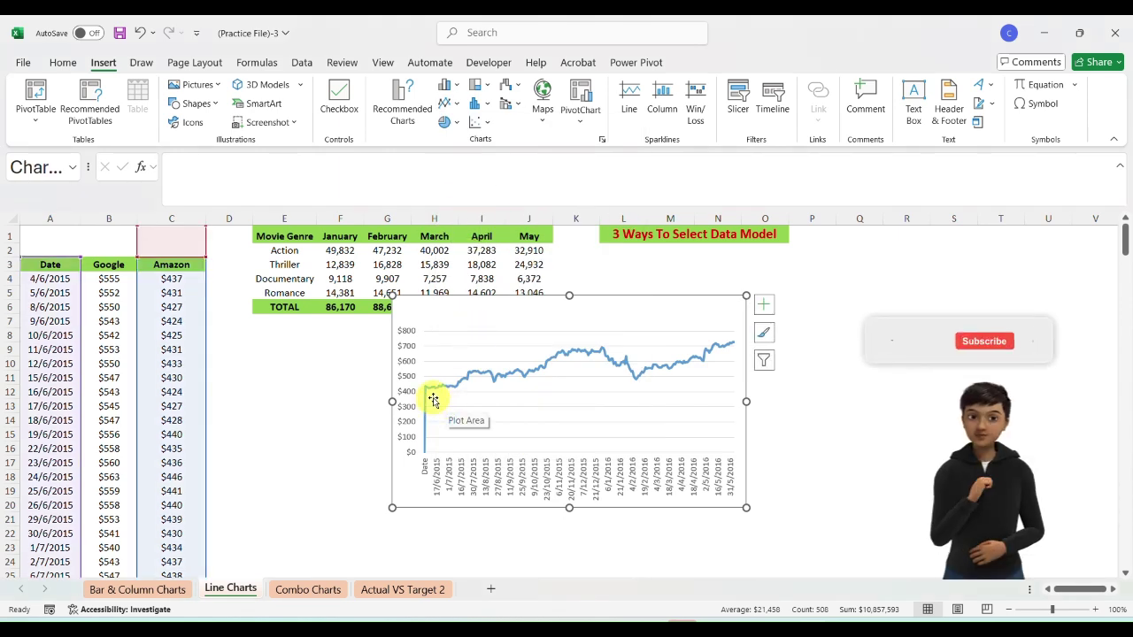
pyautogui.click(727, 307)
pyautogui.press('Delete')
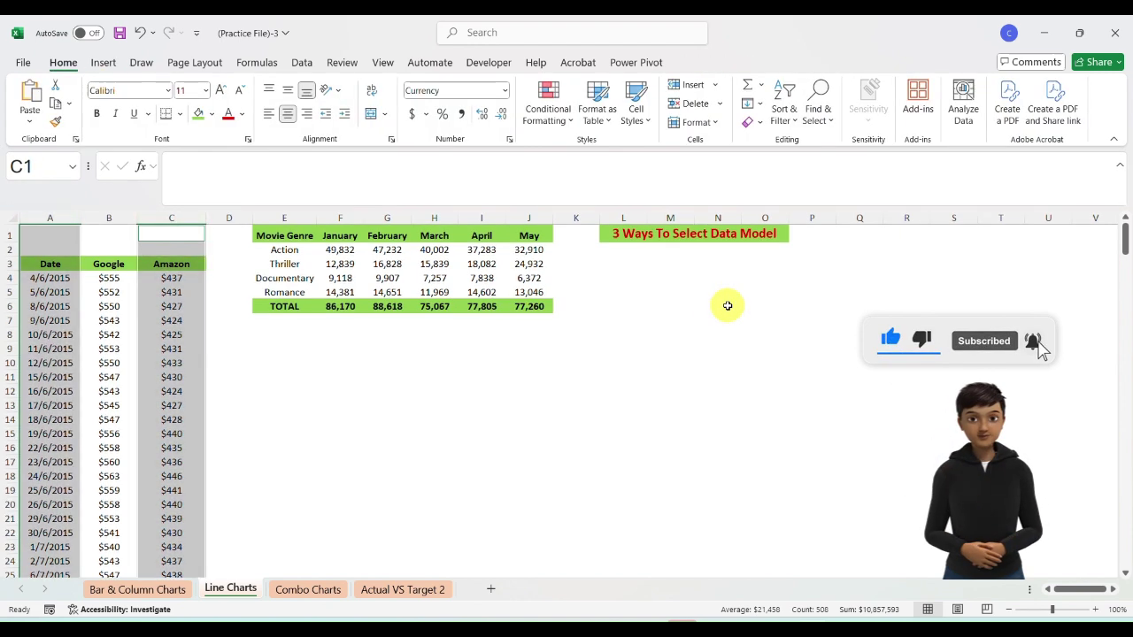
# Step: Insert a 2-D line chart from the Date and Google data in A3:B256
pyautogui.click(279, 416)
pyautogui.press('Left')
pyautogui.press('Left')
pyautogui.press('Left')
pyautogui.press('Left')
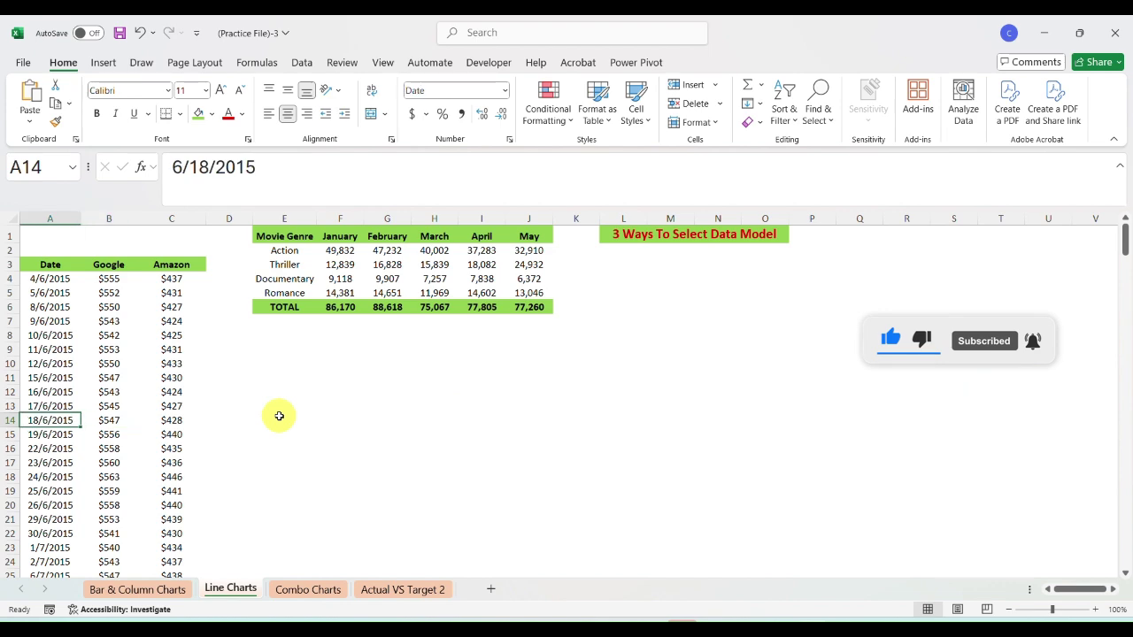
pyautogui.hotkey('ctrl', 'Up')
pyautogui.hotkey('shift', 'Right')
pyautogui.hotkey('ctrl', 'shift', 'Down')
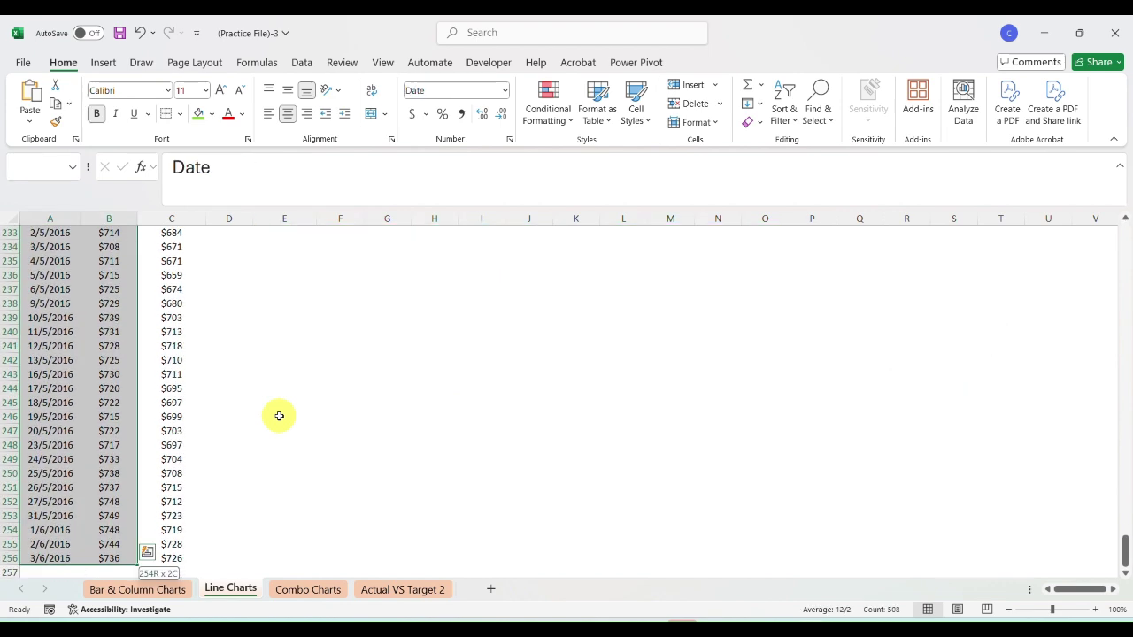
pyautogui.click(100, 62)
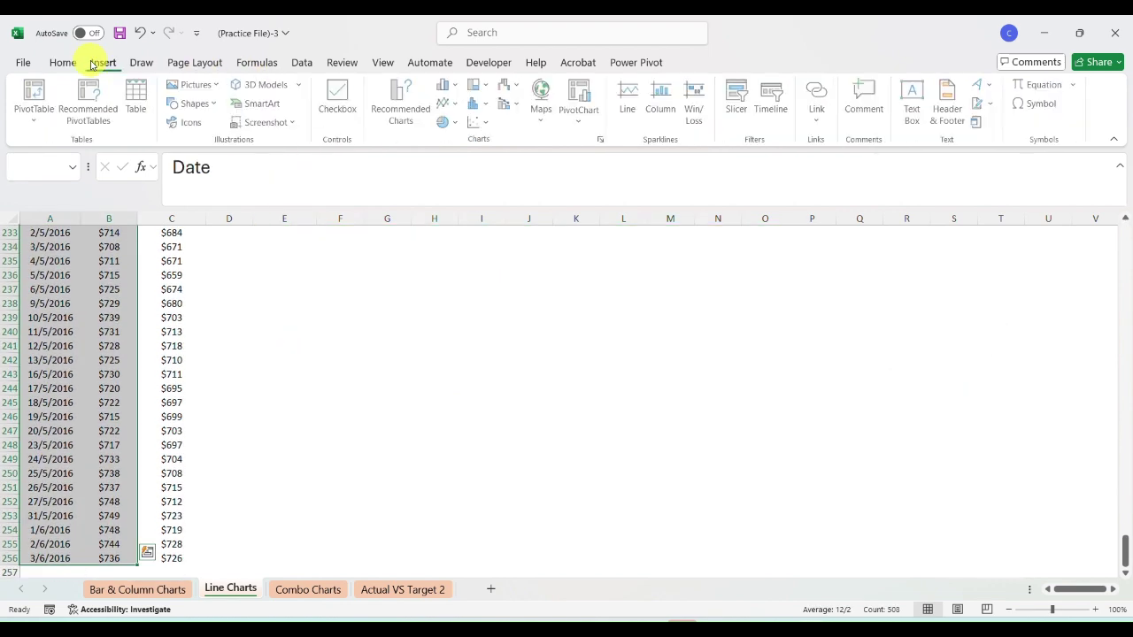
pyautogui.click(53, 115)
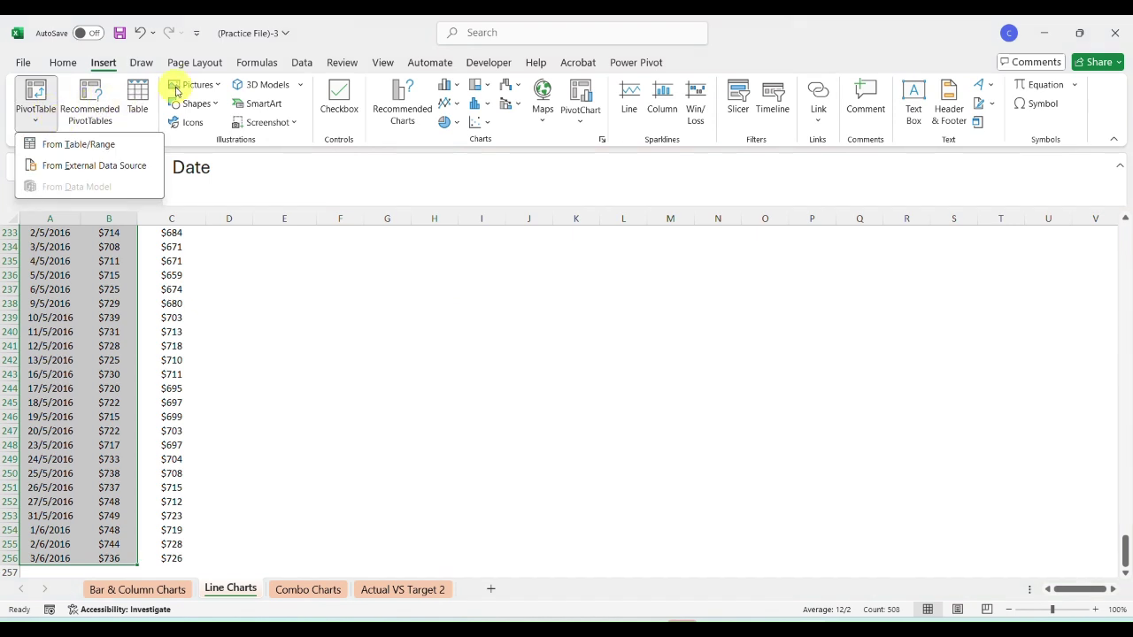
pyautogui.click(450, 110)
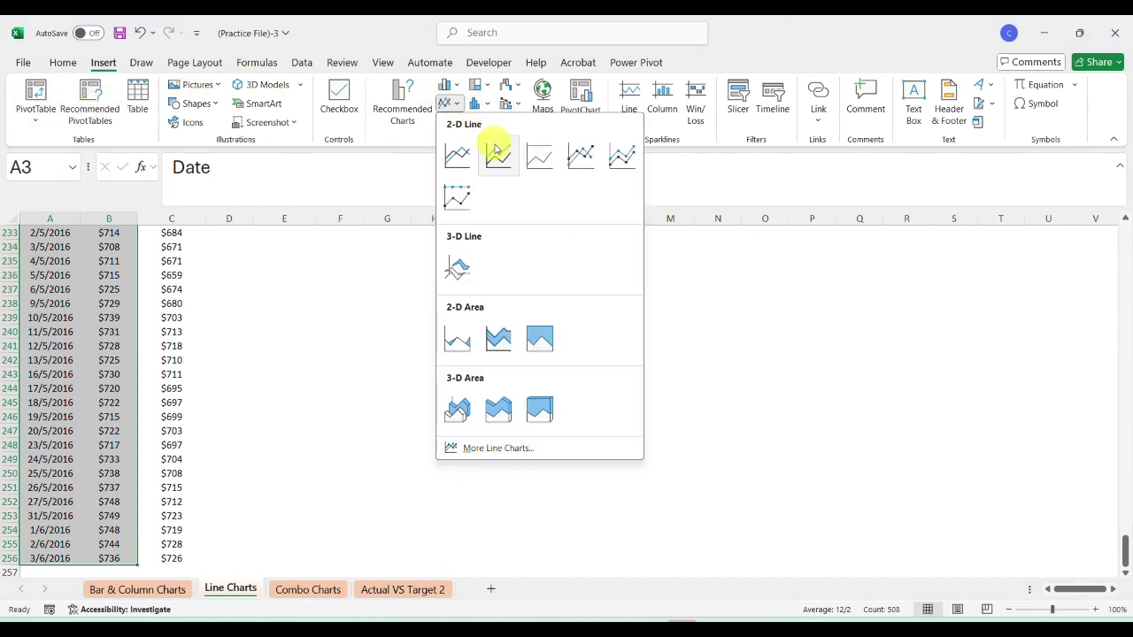
pyautogui.click(458, 153)
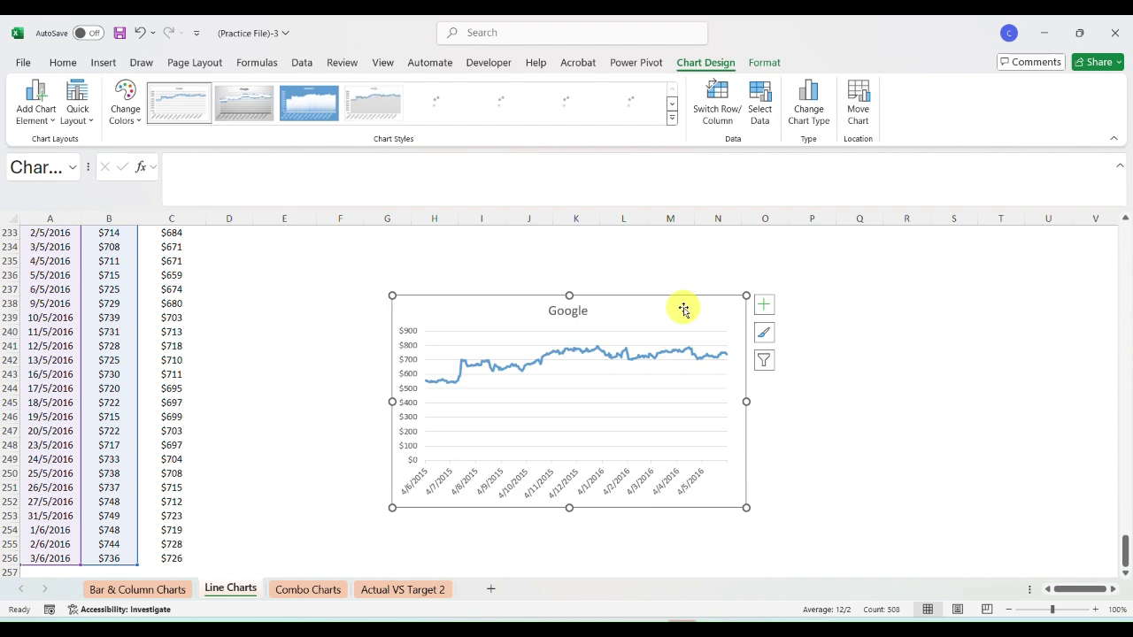
# Step: Move the Google line chart from the end of the data to cell F8, below the movie genre table
pyautogui.hotkey('ctrl', 'x')
pyautogui.moveTo(1120, 403); pyautogui.dragTo(1128, 215)
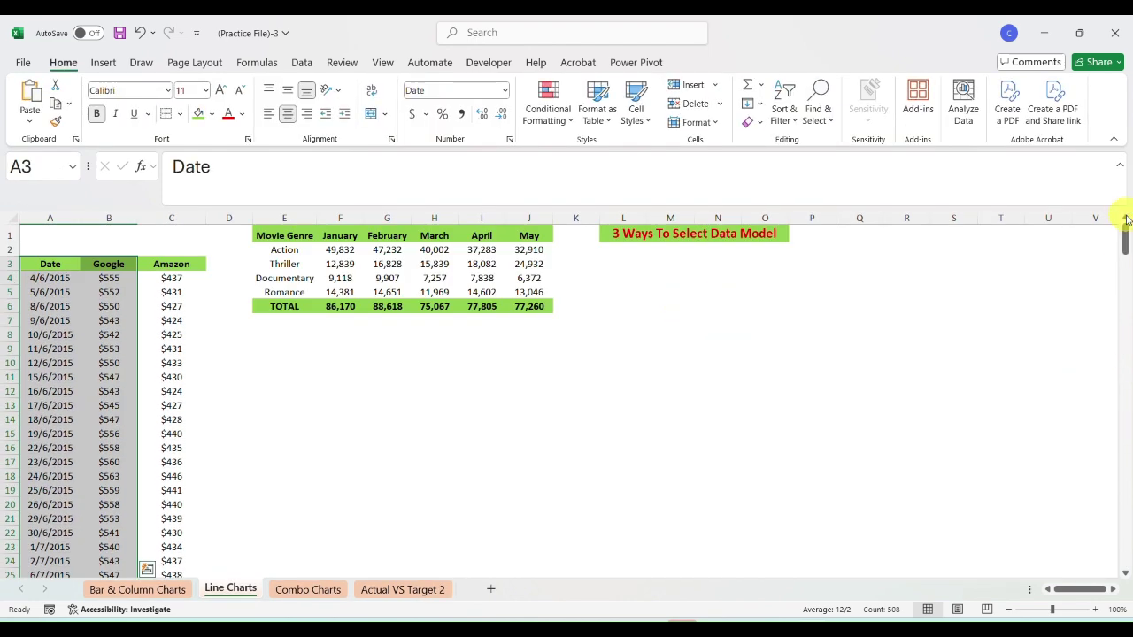
pyautogui.click(316, 340)
pyautogui.hotkey('ctrl', 'v')
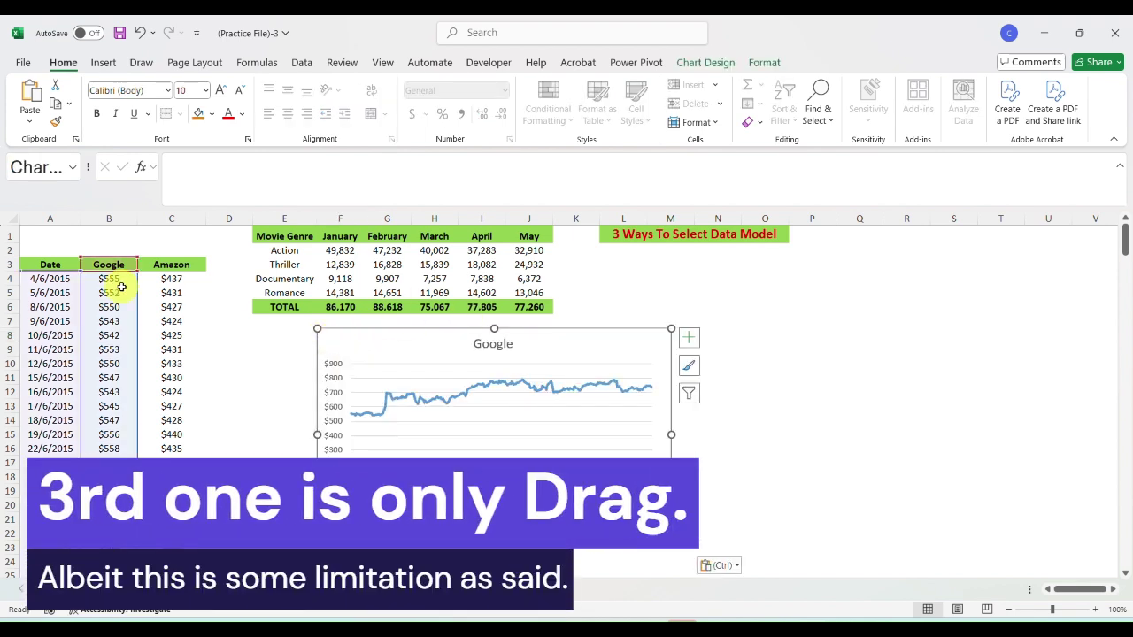
# Step: Extend the chart's source range to include the Amazon column, and shrink it back to the Google column only
pyautogui.moveTo(138, 271); pyautogui.dragTo(187, 277)
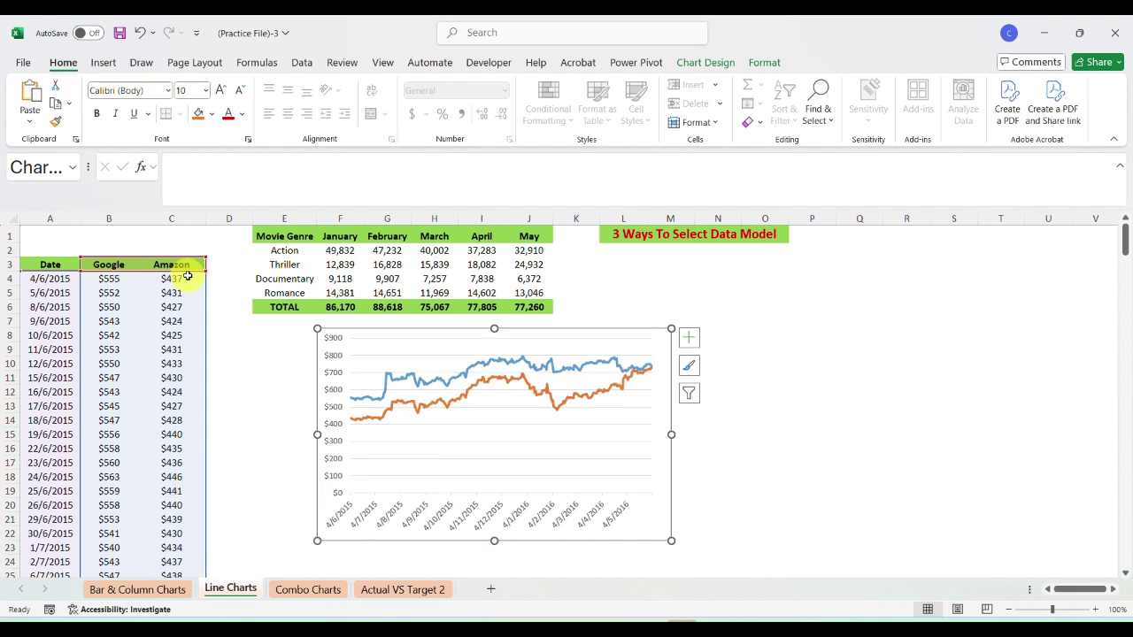
pyautogui.moveTo(205, 272); pyautogui.dragTo(139, 277)
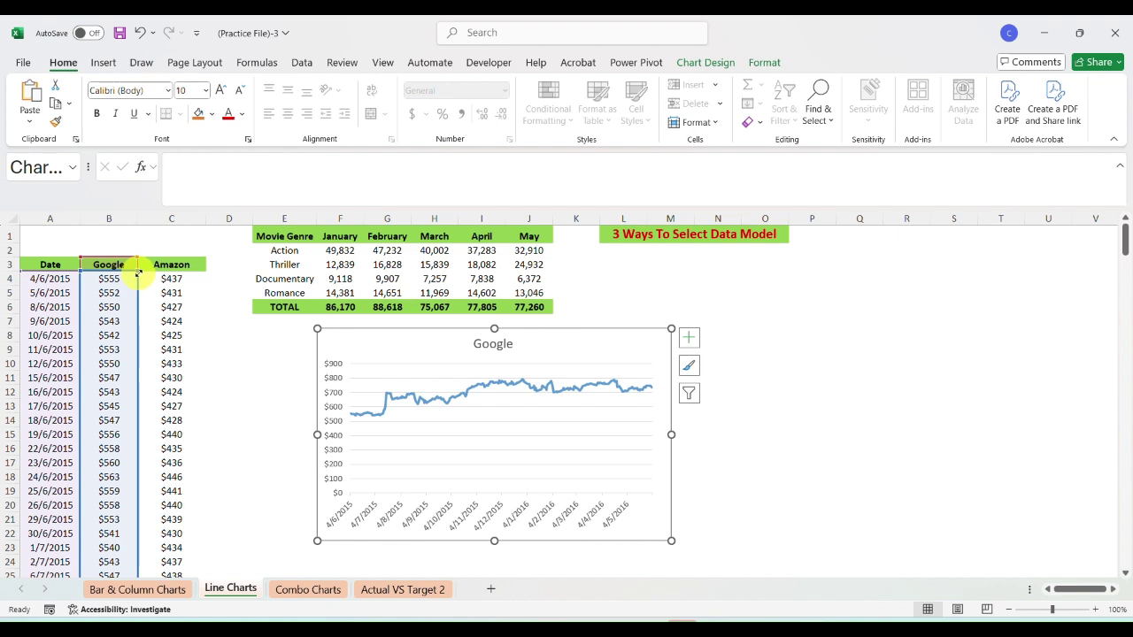
pyautogui.click(139, 275)
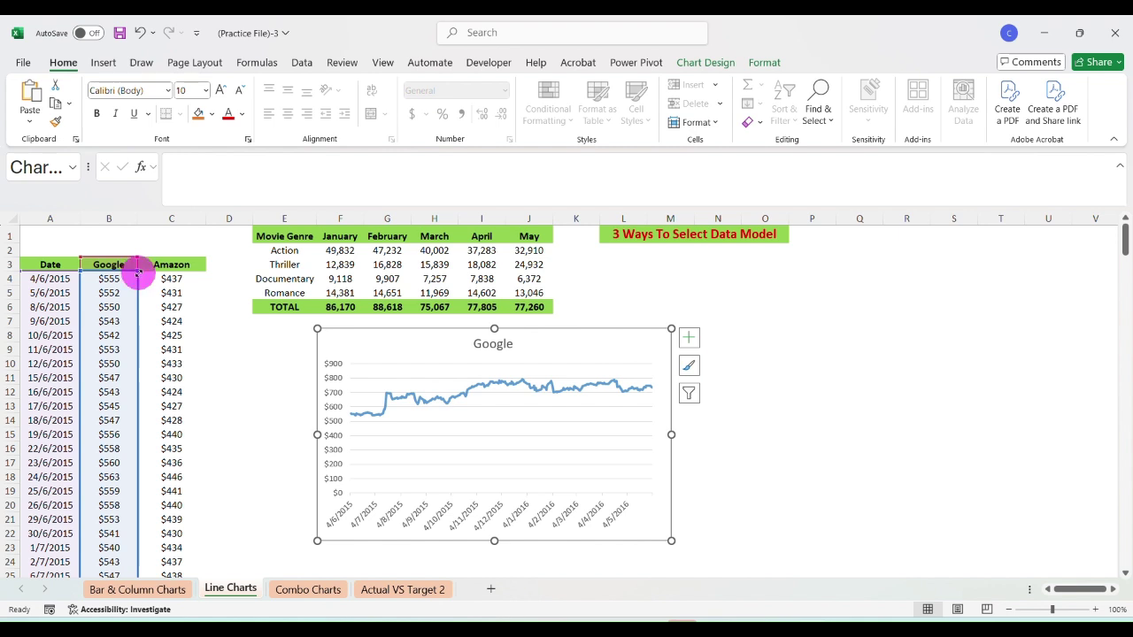
# Step: Insert a new column between Google and Amazon and enter the header Flipkart in C3
pyautogui.click(147, 217)
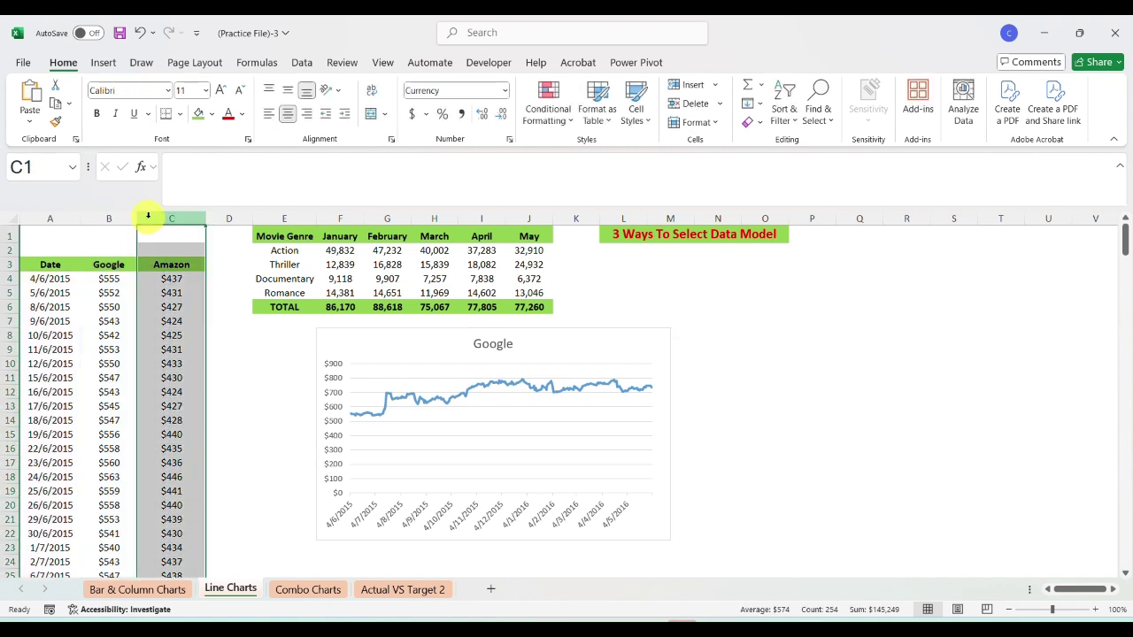
pyautogui.hotkey('ctrl', 'shift', '+')
pyautogui.press('Down')
pyautogui.press('Down')
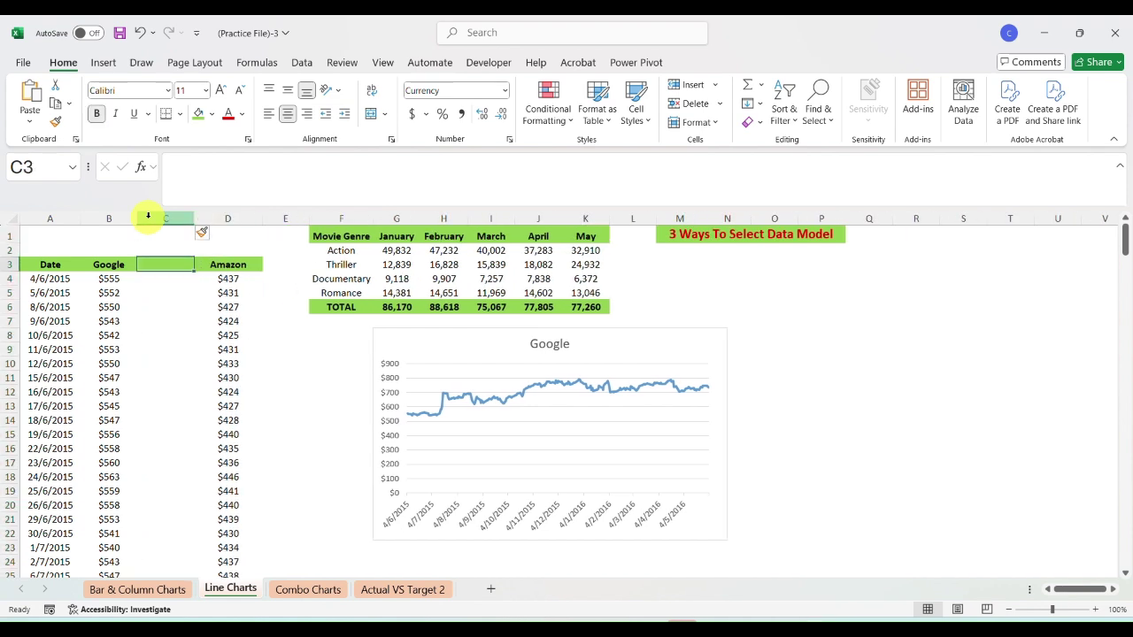
pyautogui.write('Flipkart')
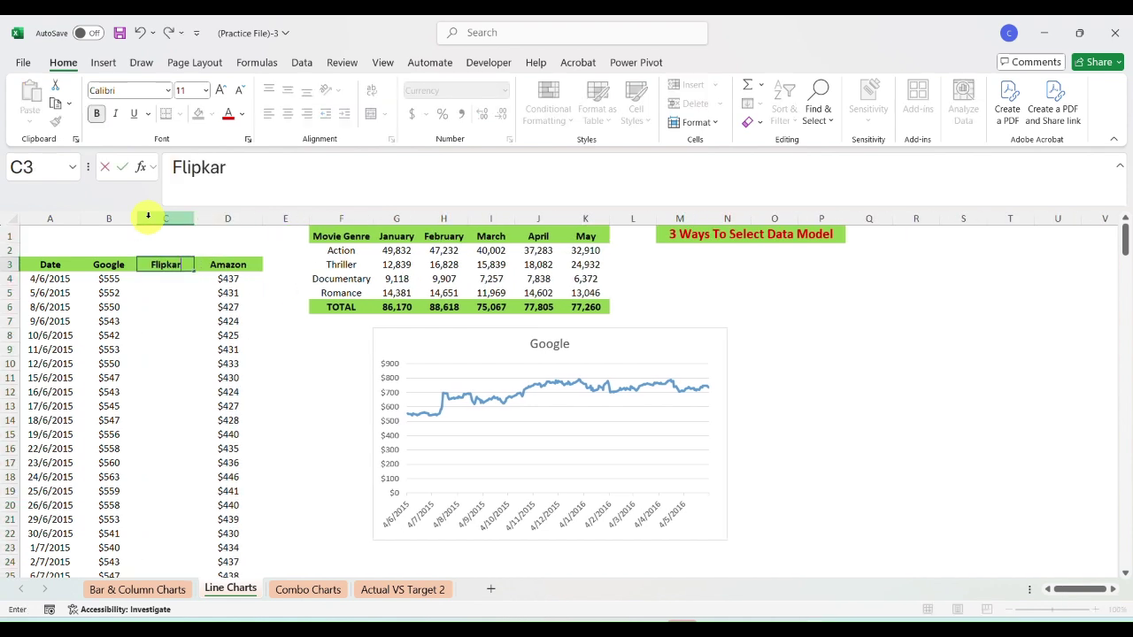
pyautogui.press('Return')
pyautogui.press('Home')
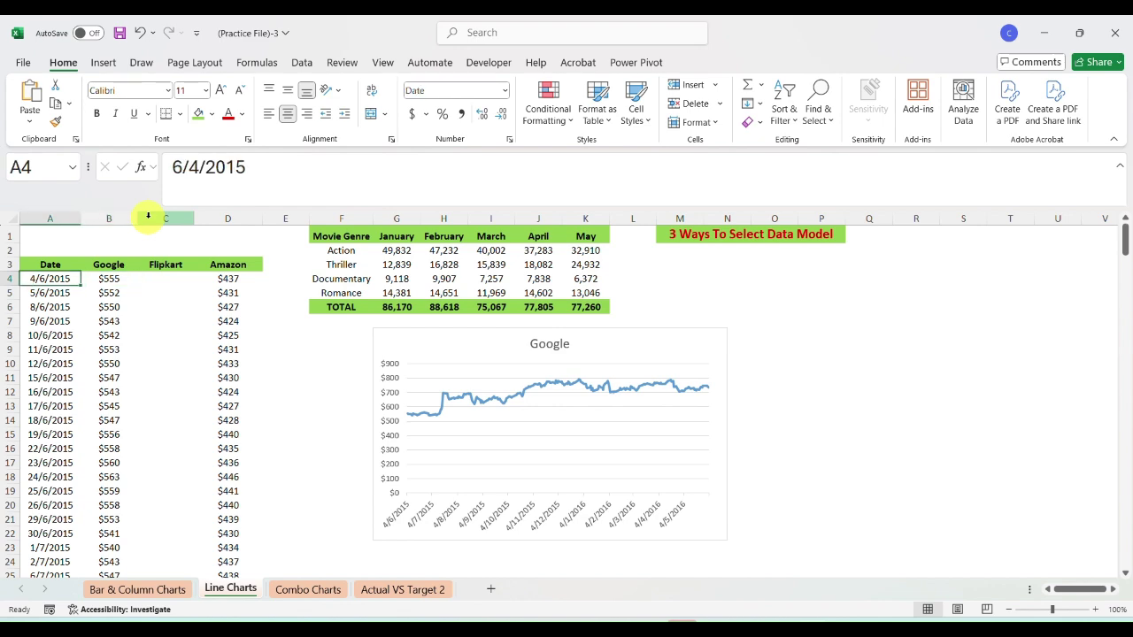
# Step: Select the Date and Google data in A3:B256 together with the entire Amazon column D, and return to the Date header
pyautogui.click(53, 258)
pyautogui.hotkey('shift', 'Right')
pyautogui.hotkey('ctrl', 'shift', 'Down')
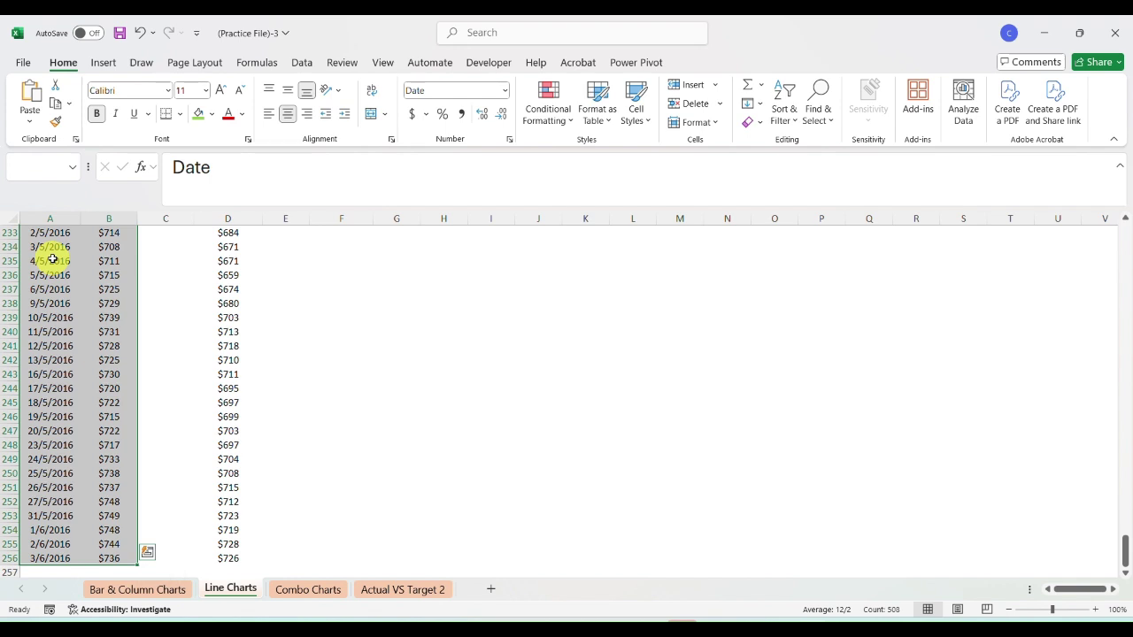
pyautogui.keyDown('ctrl'); pyautogui.click(221, 217); pyautogui.keyUp('ctrl')
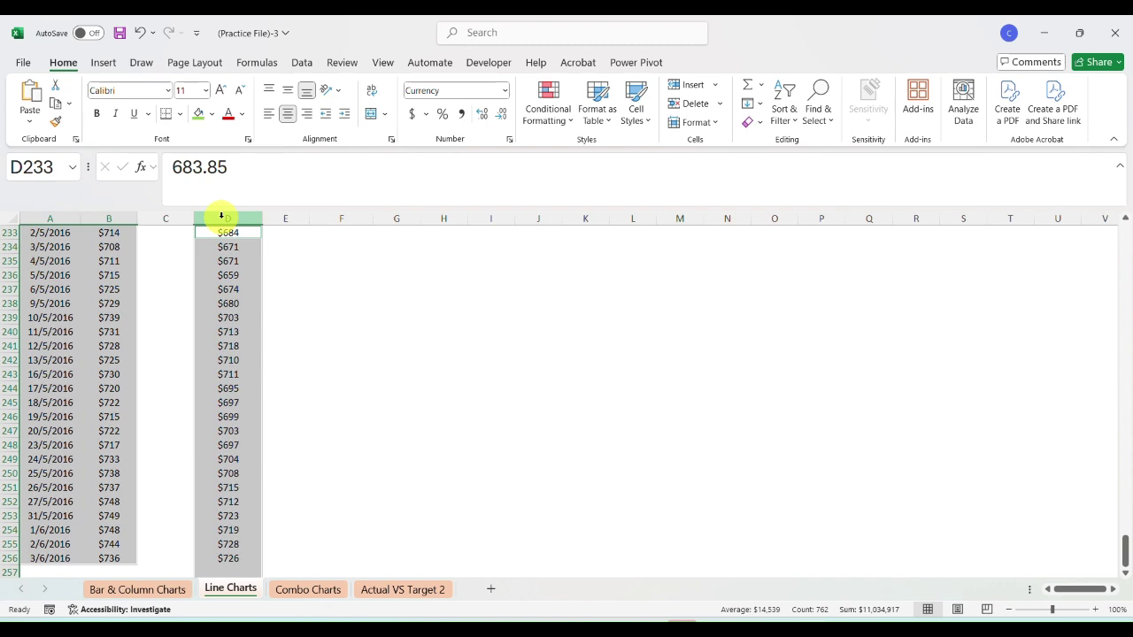
pyautogui.hotkey('ctrl', 'Up')
pyautogui.hotkey('ctrl', 'Up')
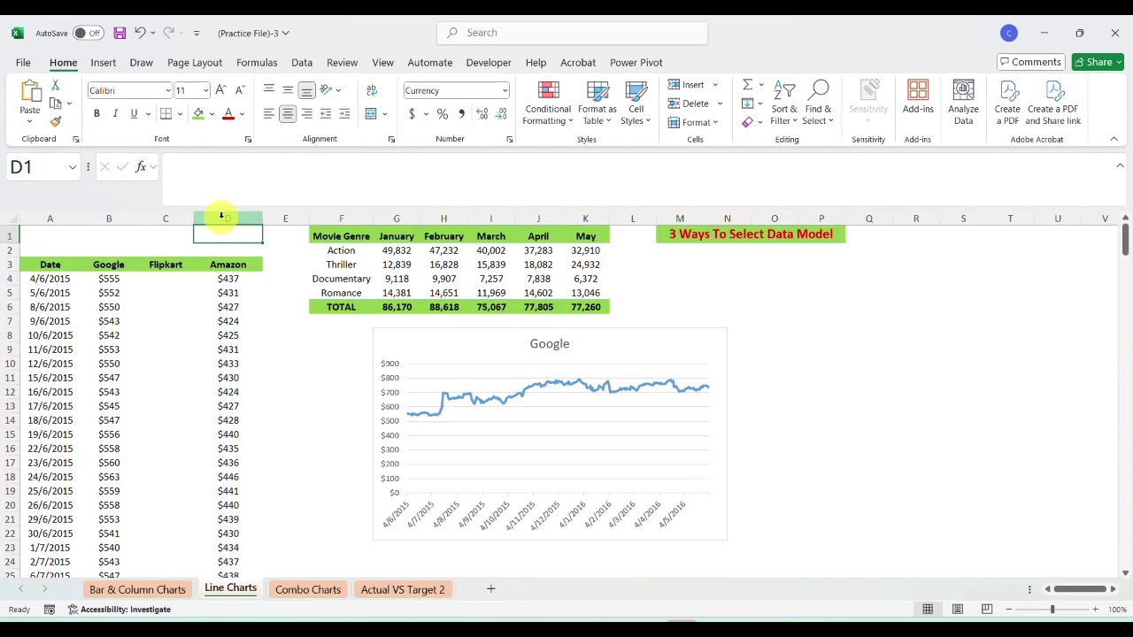
pyautogui.click(28, 262)
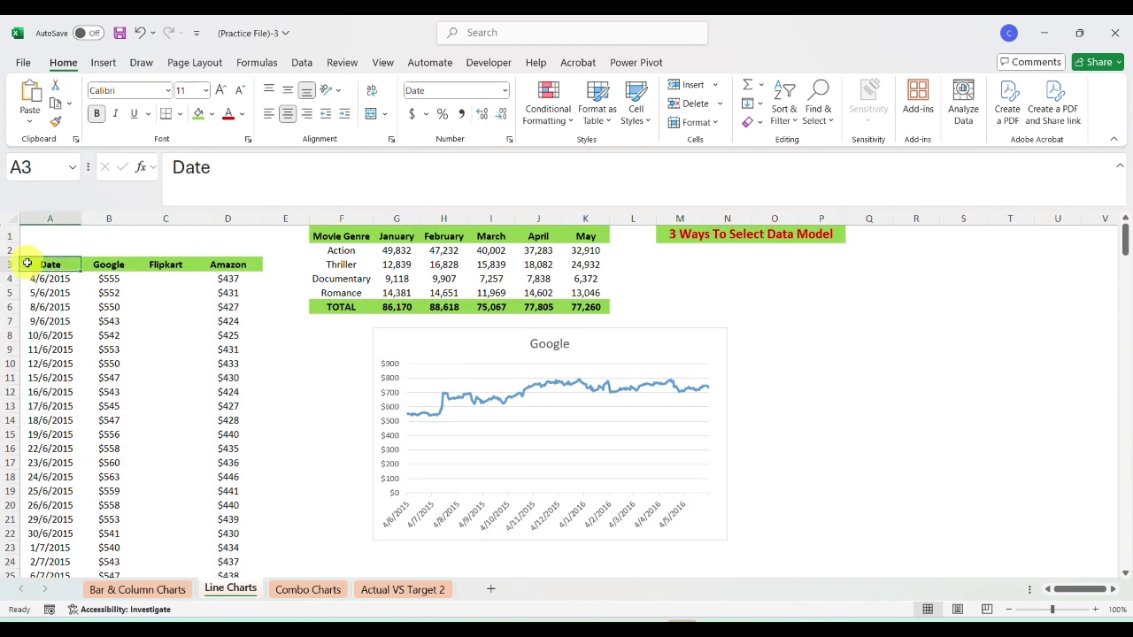
# Step: Delete the Flipkart column between Google and Amazon
pyautogui.click(171, 214)
pyautogui.hotkey('ctrl', '-')
pyautogui.press('Down')
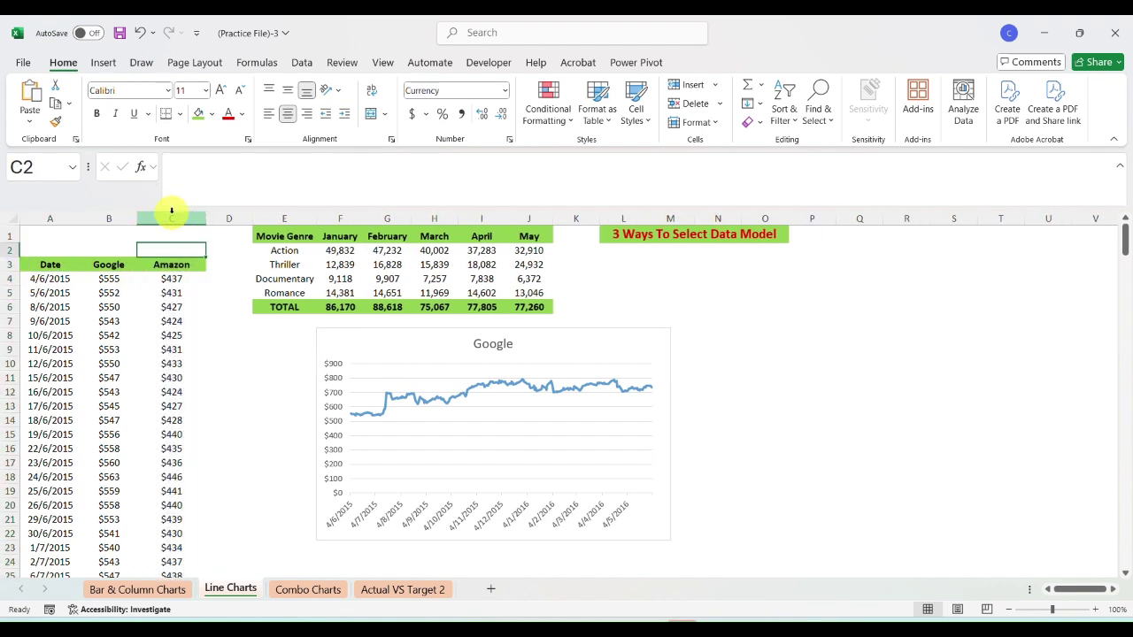
pyautogui.press('Down')
pyautogui.press('Down')
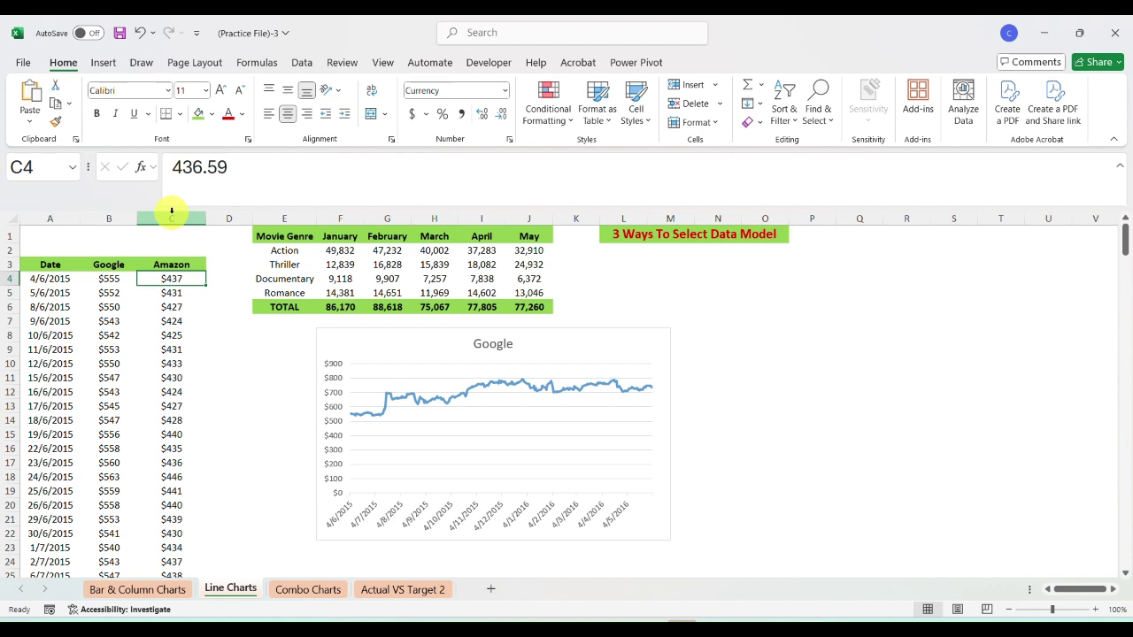